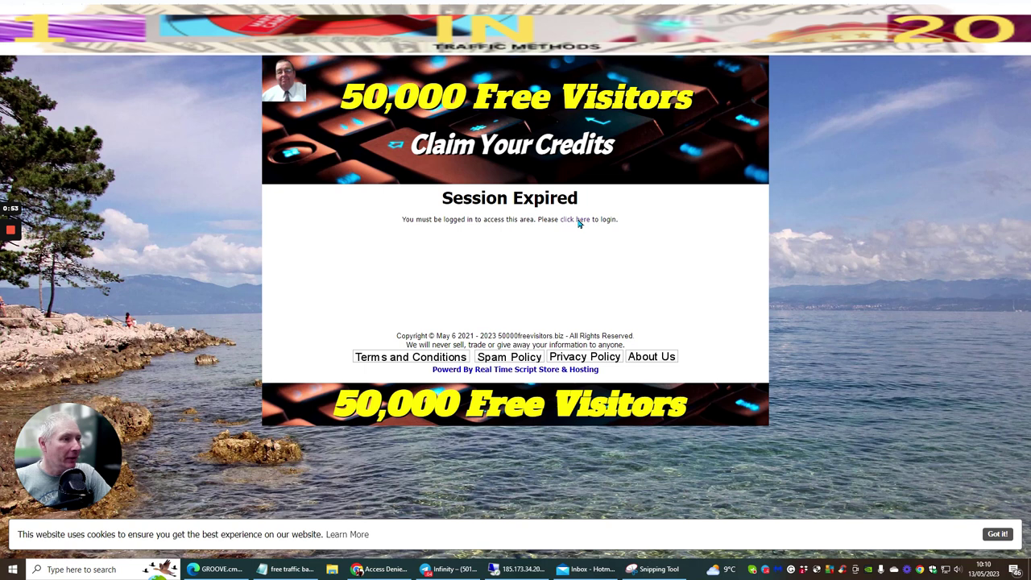
- Return from the Session Expired notice to the home page and scroll through the member statistics
left_click(583, 226)
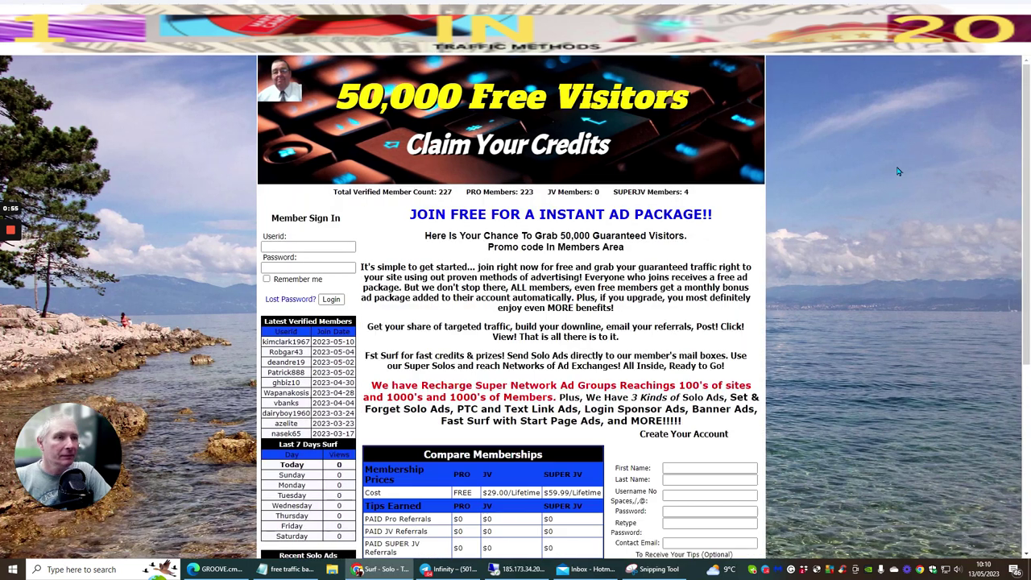
scroll(392, 153, "down", 1)
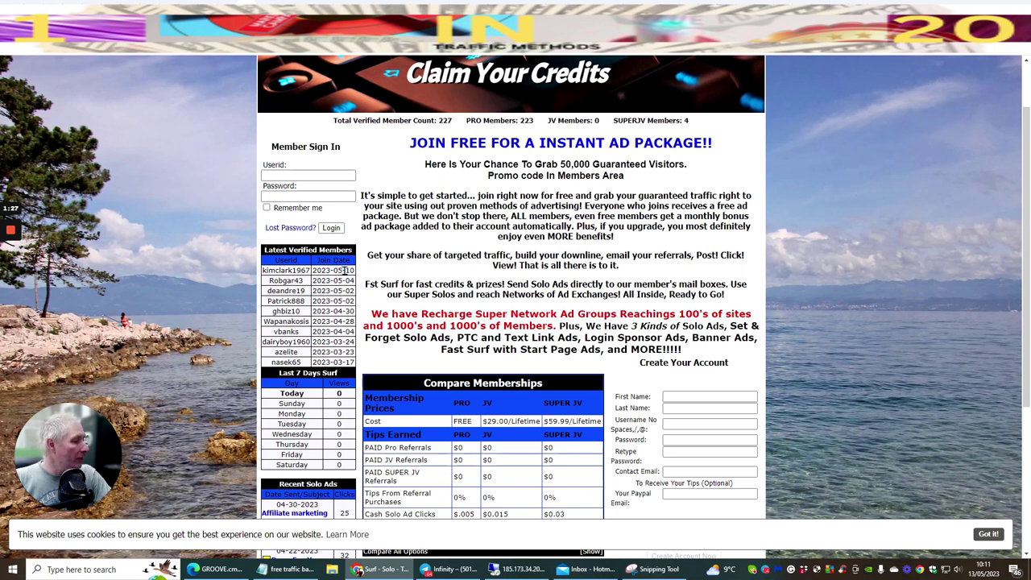
scroll(345, 272, "down", 3)
scroll(303, 179, "down", 1)
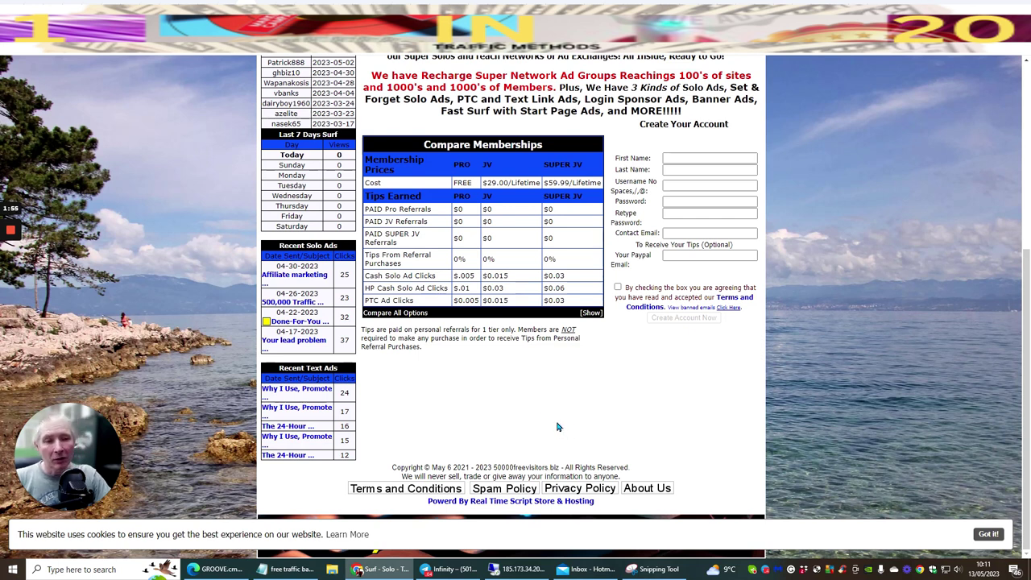
scroll(556, 426, "up", 4)
- Log in with the saved member details and decline both the $12 and $39 upgrade offers
left_click(296, 246)
left_click(333, 272)
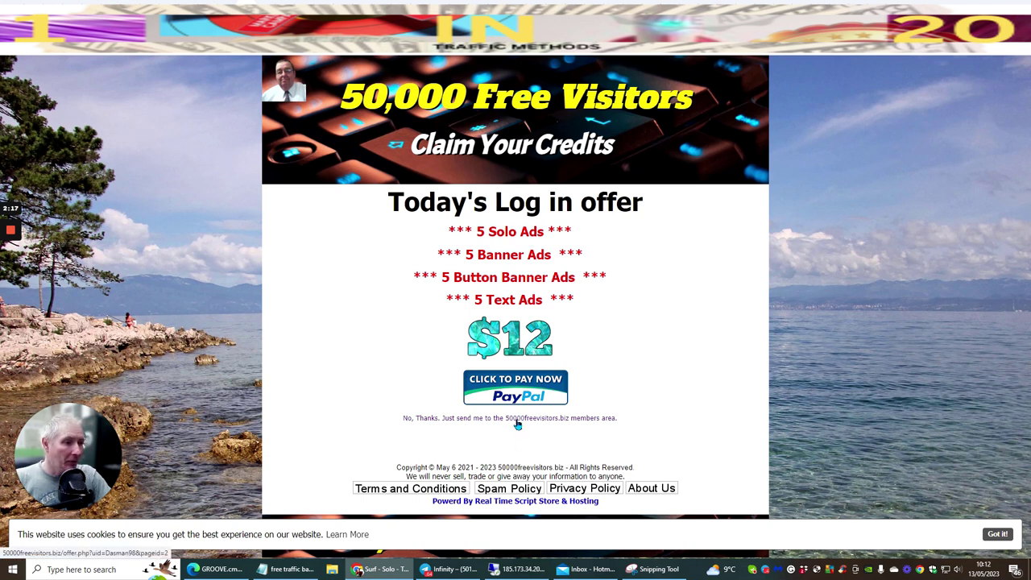
left_click(518, 425)
scroll(675, 317, "down", 1)
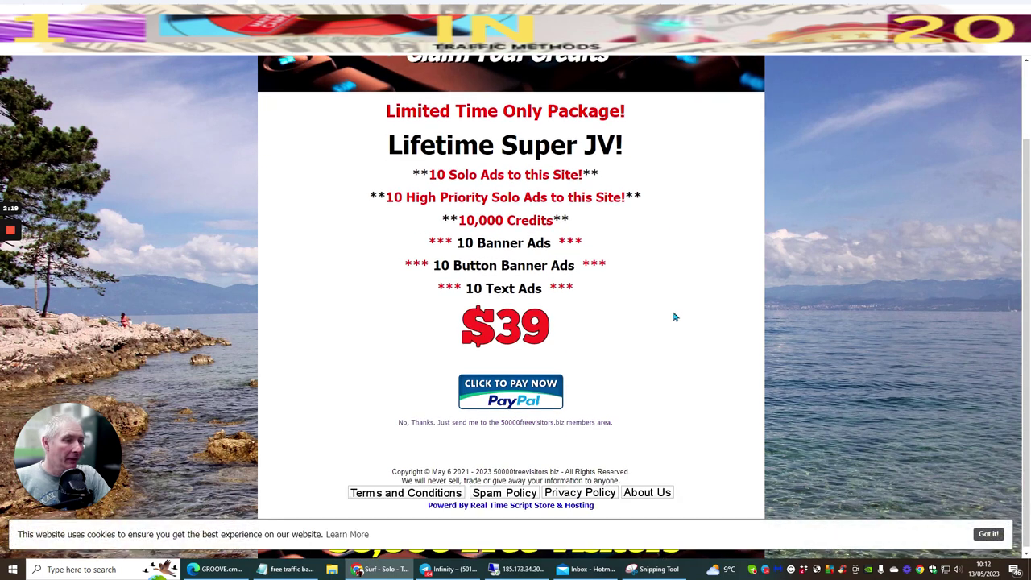
left_click(627, 421)
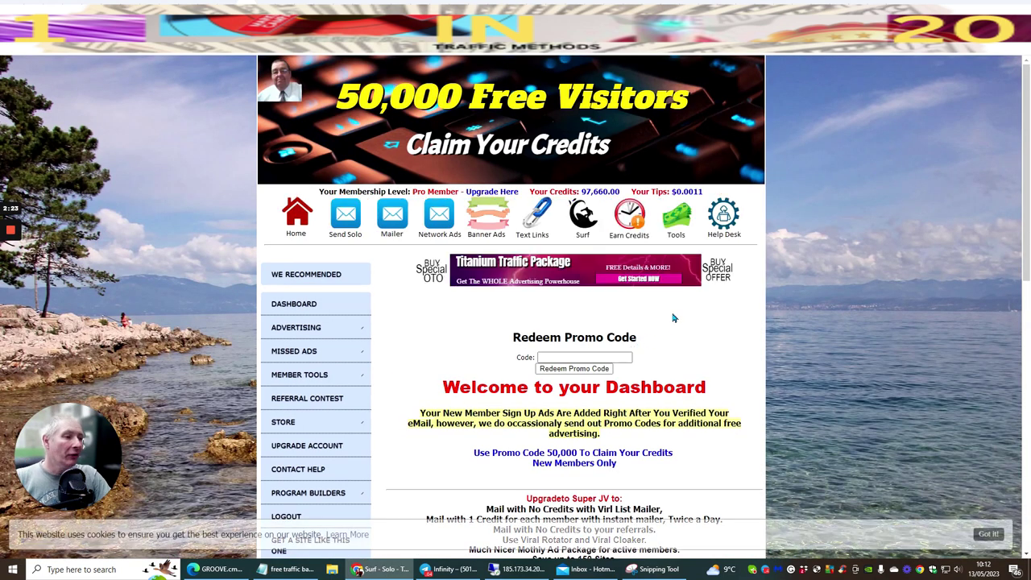
- Dismiss the saved code suggestions and copy the promo code 50,000 from the page text
left_click(571, 354)
left_click(572, 355)
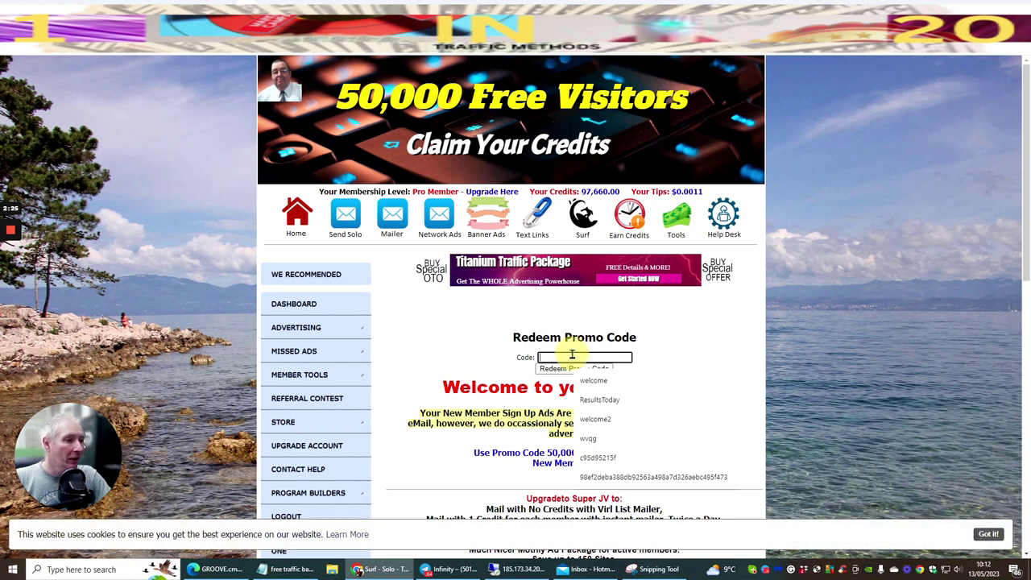
left_click(690, 333)
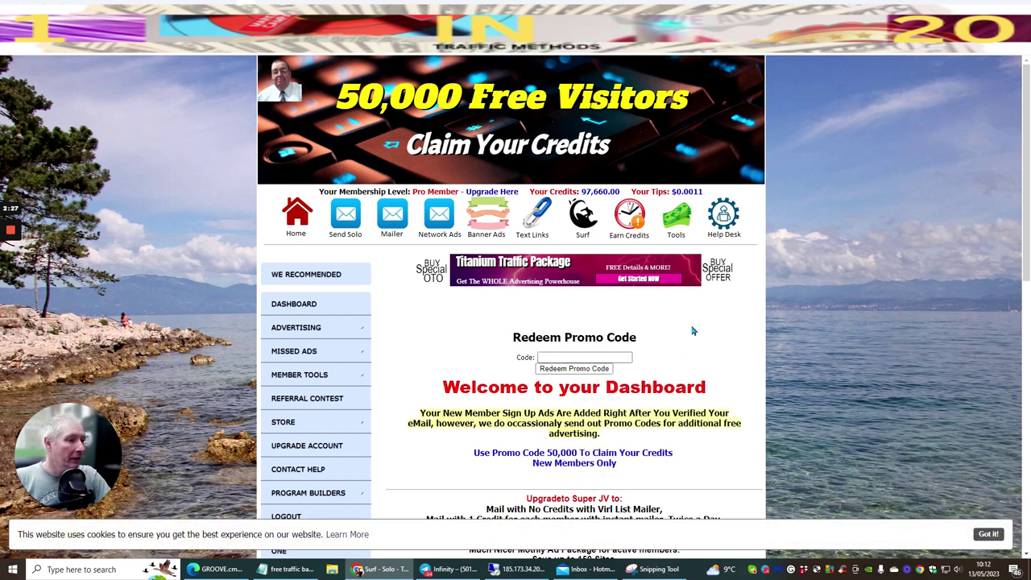
scroll(709, 314, "down", 1)
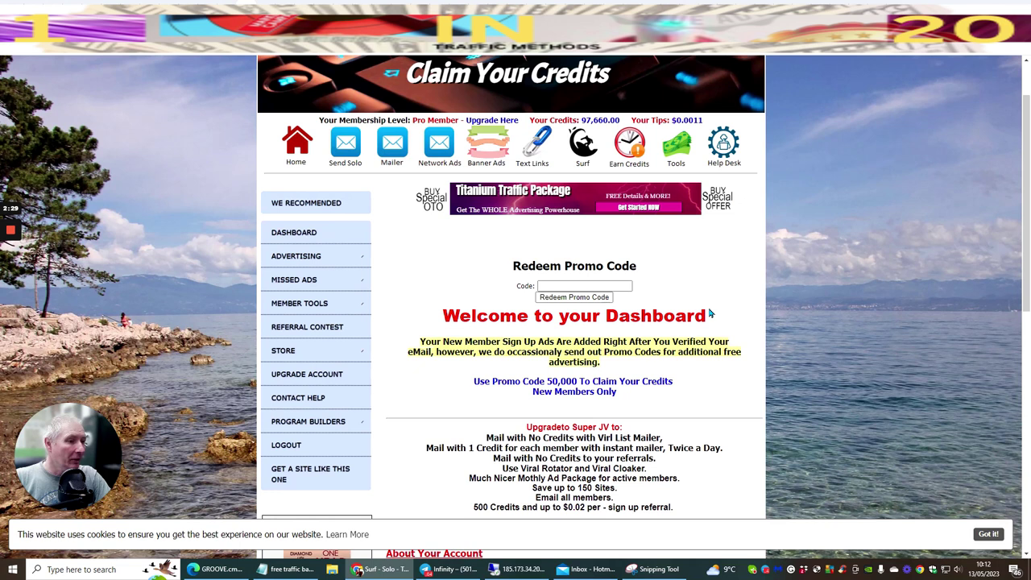
double_click(552, 381)
right_click(569, 386)
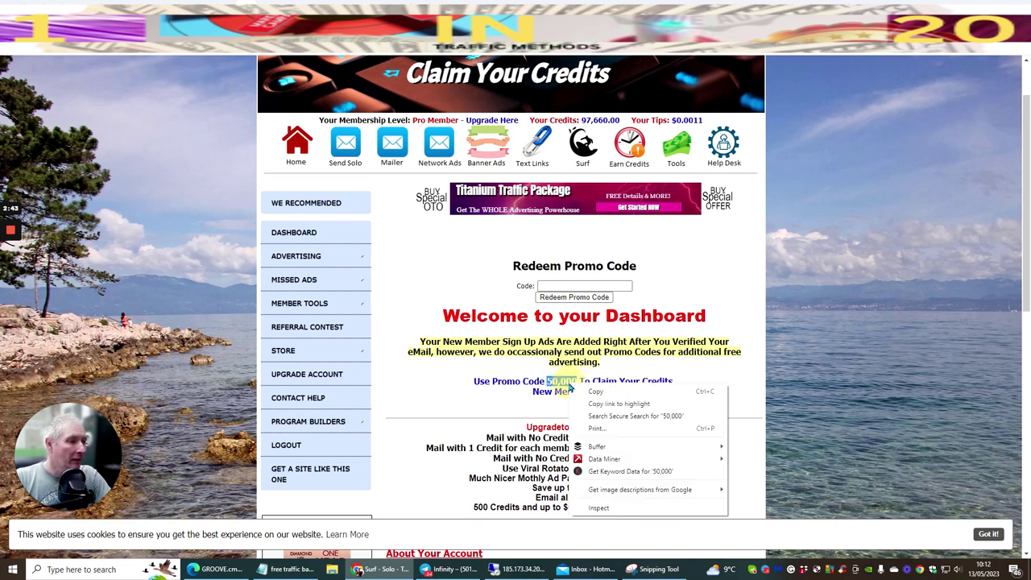
left_click(595, 392)
- Paste 50,000 into the promo Code box and redeem it
left_click(554, 285)
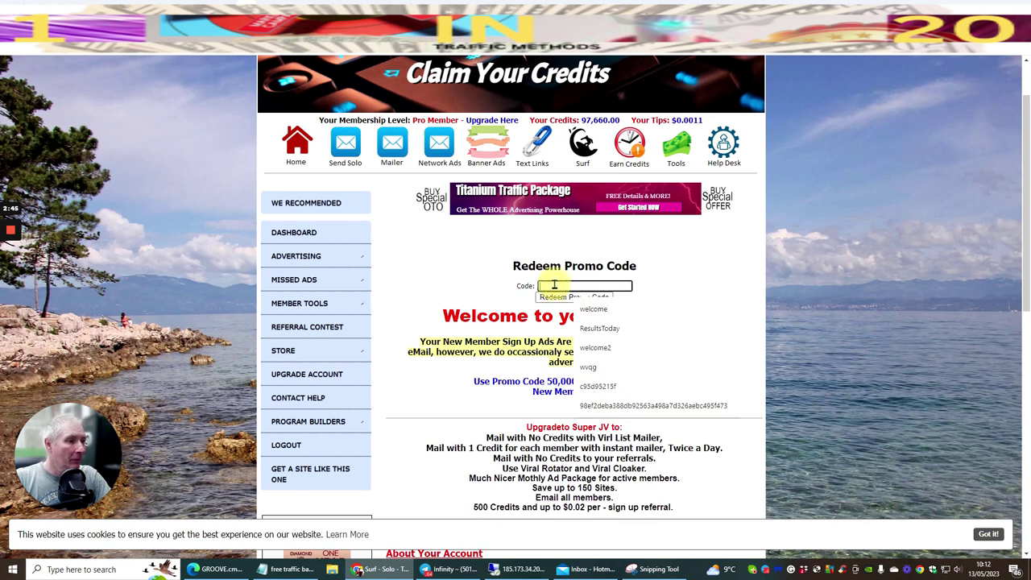
right_click(554, 285)
left_click(574, 368)
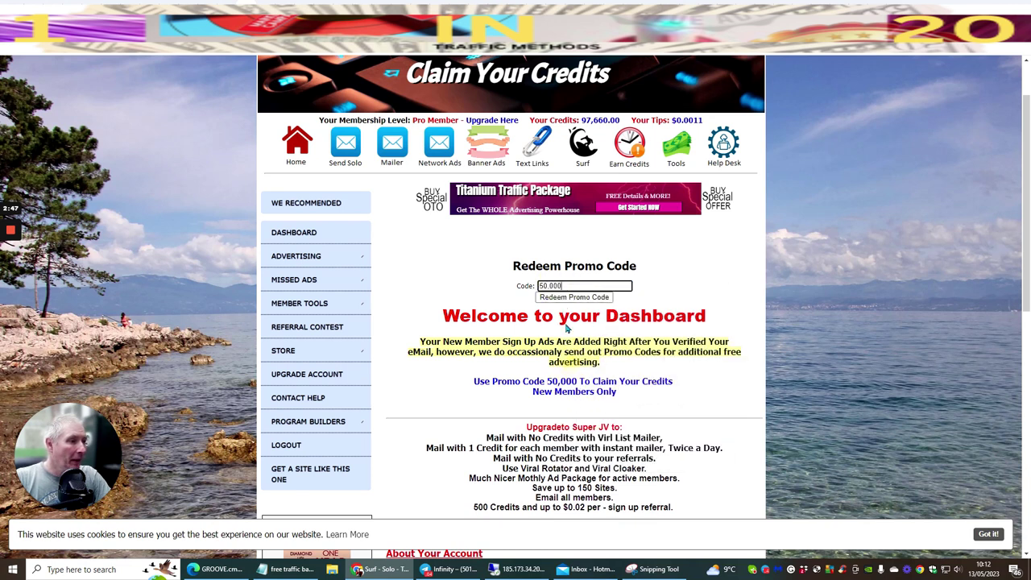
left_click(574, 297)
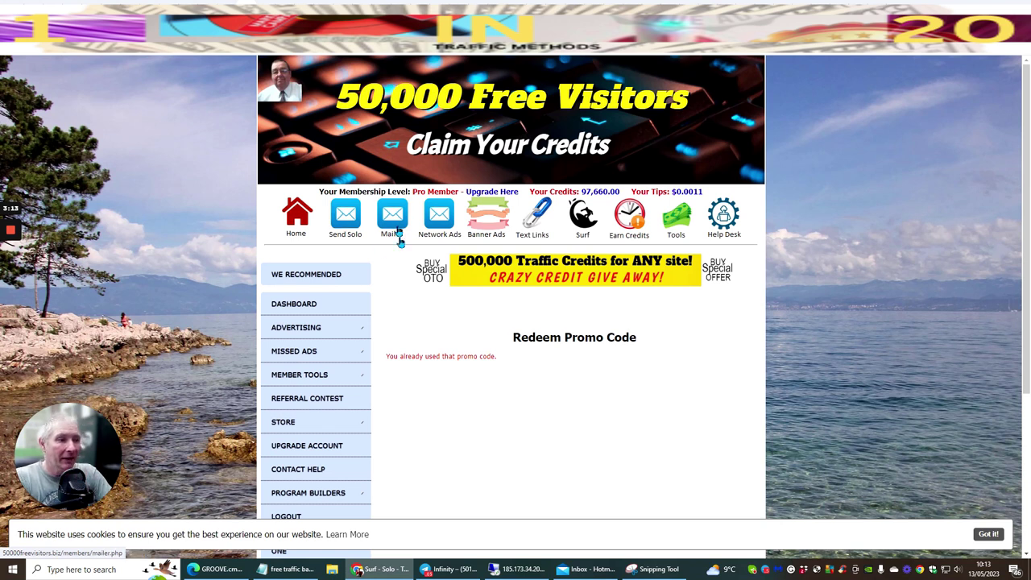
scroll(620, 329, "down", 3)
- Scroll the Redeem Promo Code page to review the already-used message and 97,660.00 credits
scroll(620, 328, "up", 2)
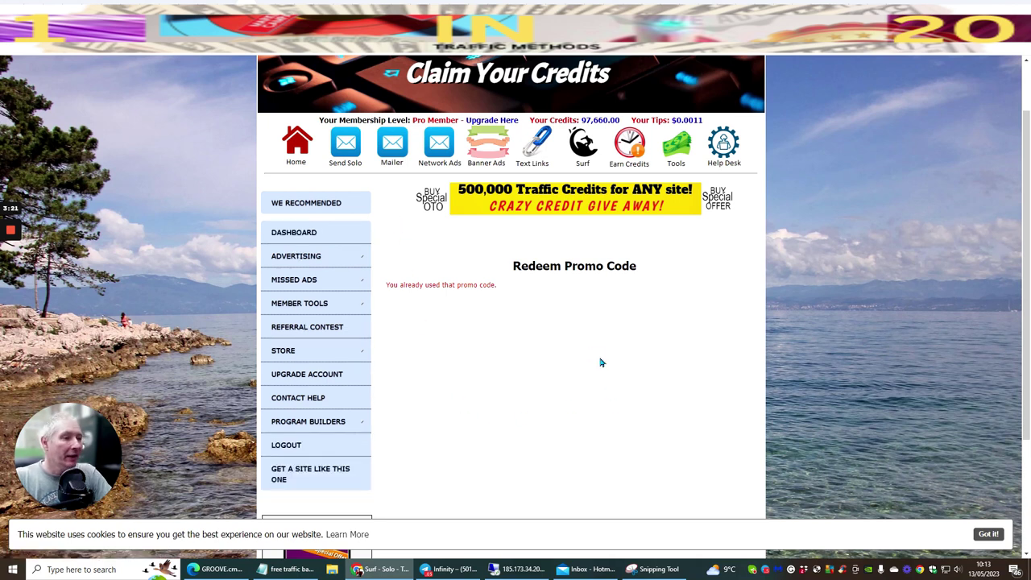
scroll(576, 334, "down", 2)
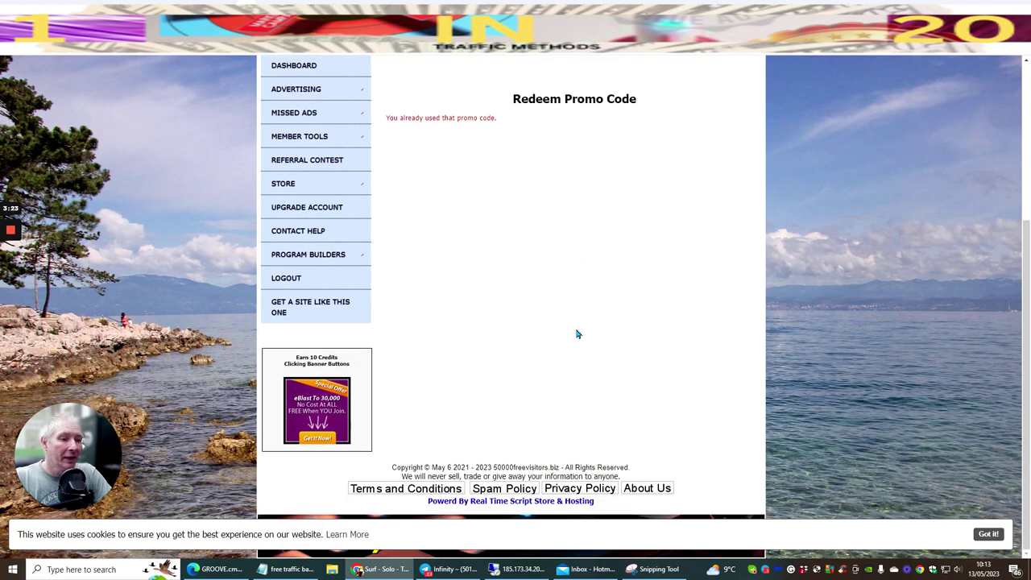
scroll(577, 334, "up", 2)
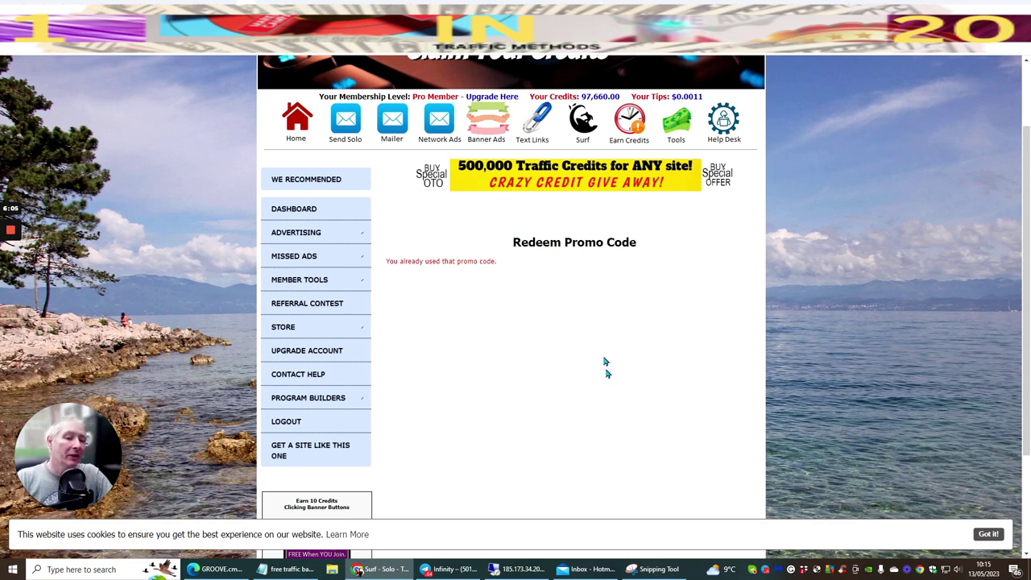
- In a new ChatGPT chat, ask 'please give me some information on how to do affiliate marketing'
left_click(418, 17)
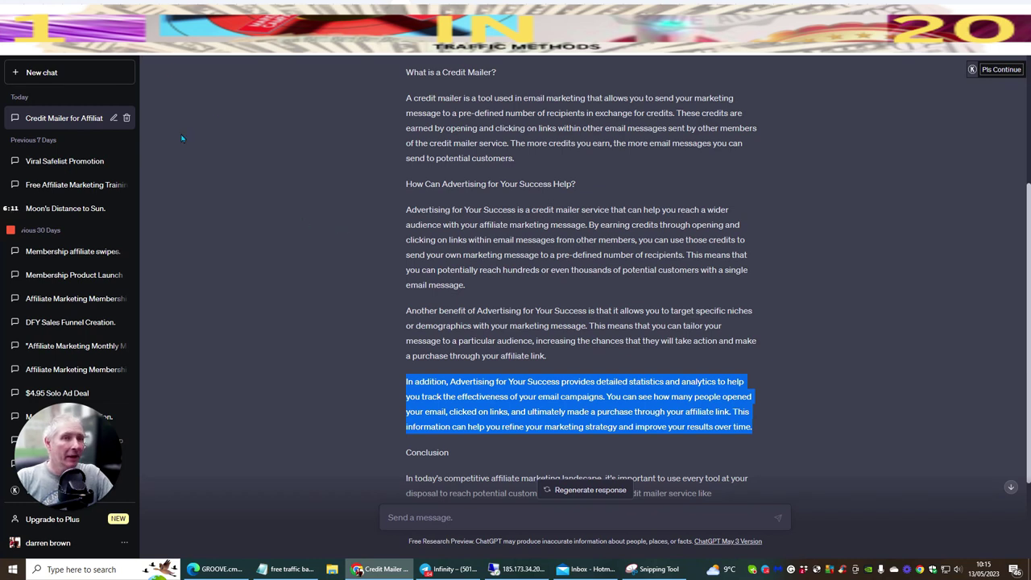
left_click(76, 74)
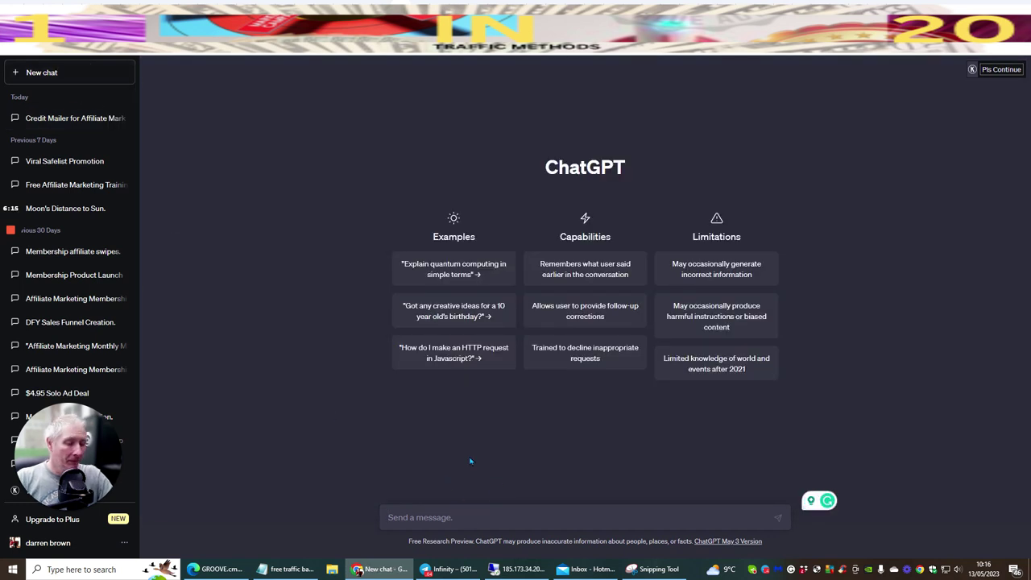
type("please ")
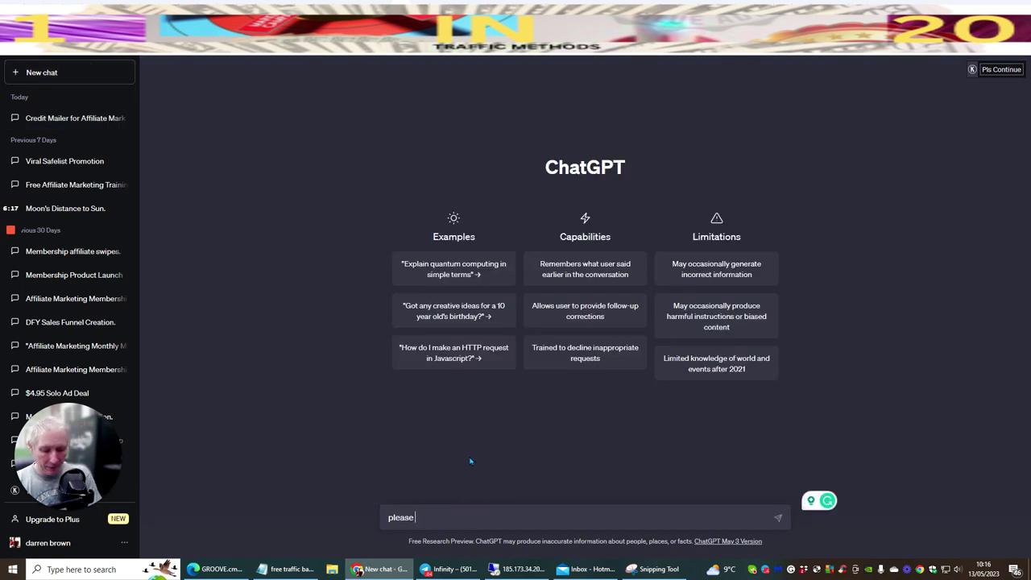
type("give me ")
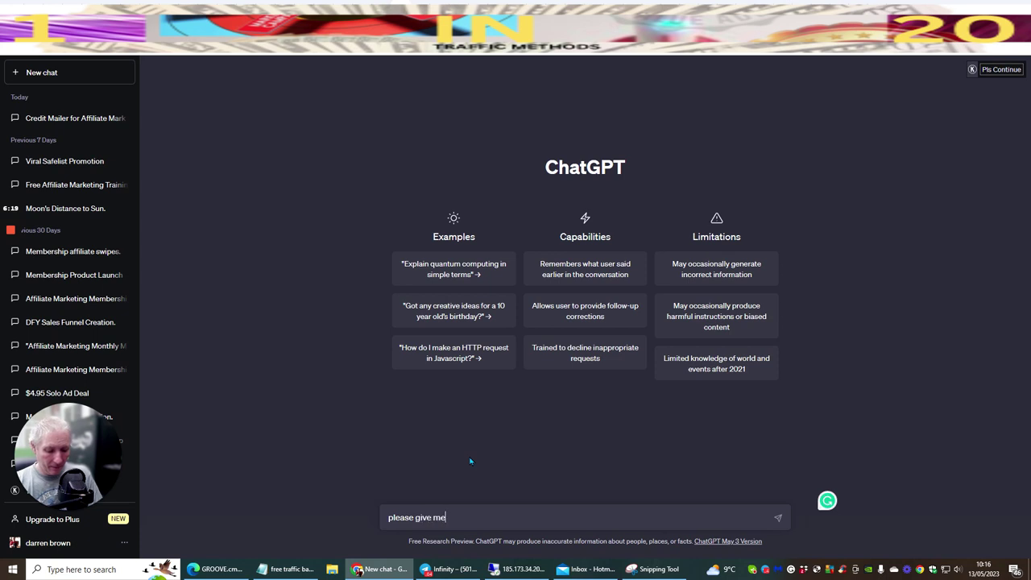
type("some info")
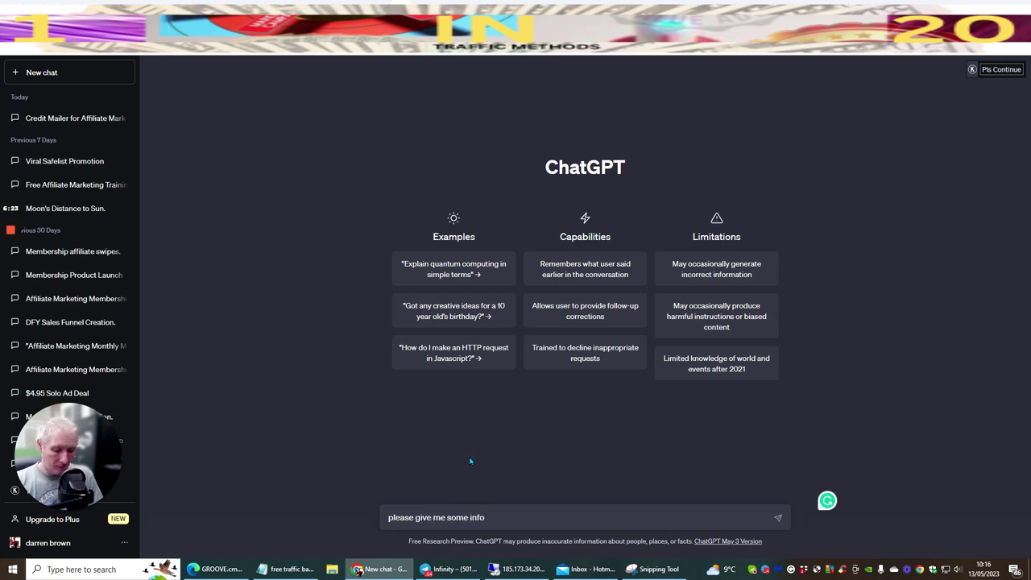
type("rmation")
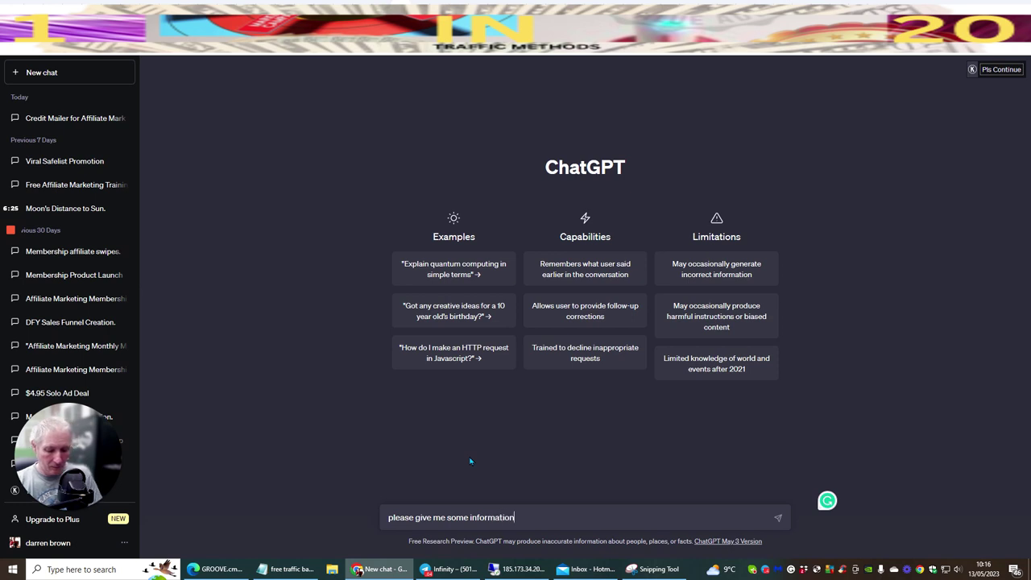
type(" on how to")
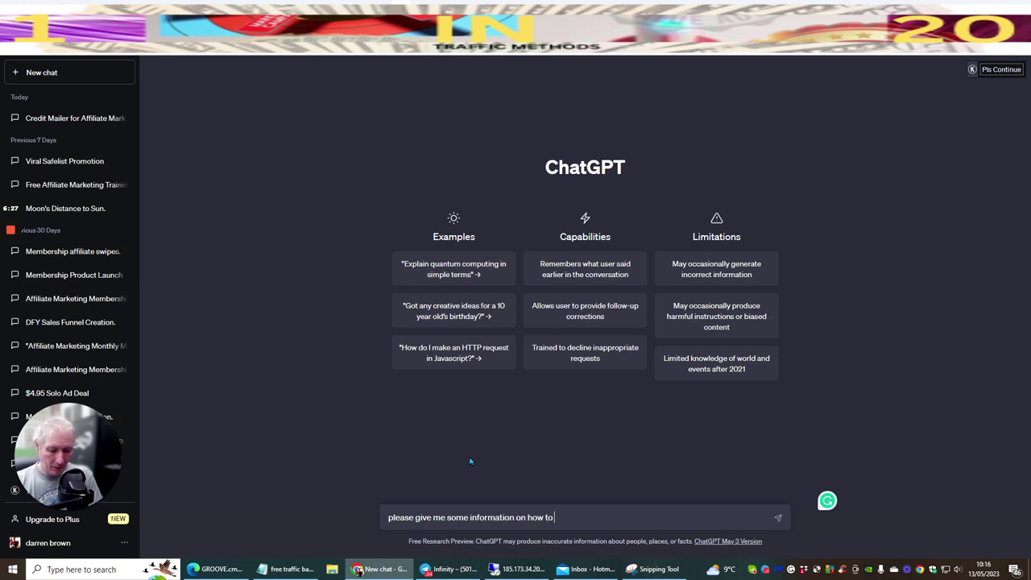
type(" do affiliate")
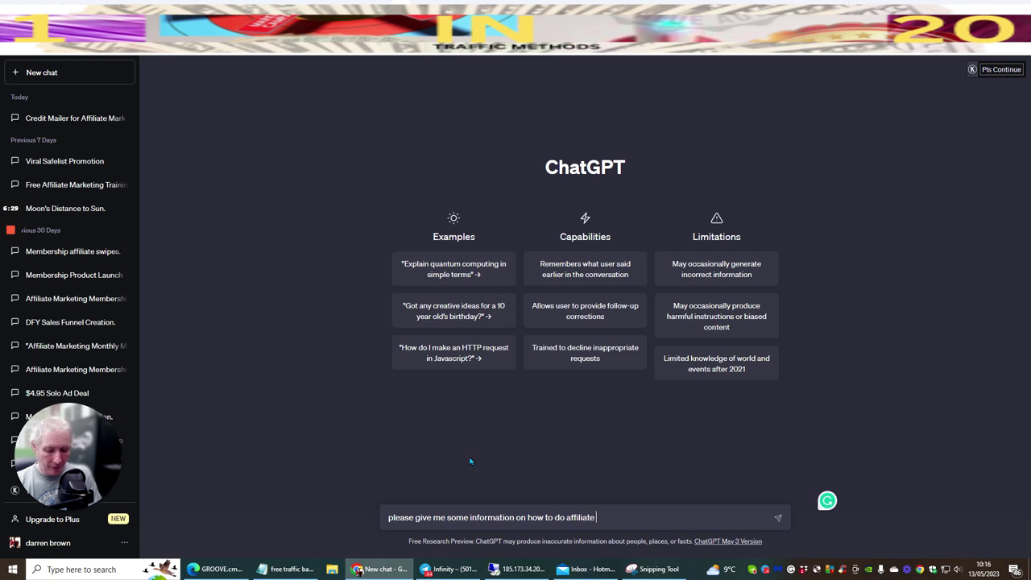
type(" marketiung")
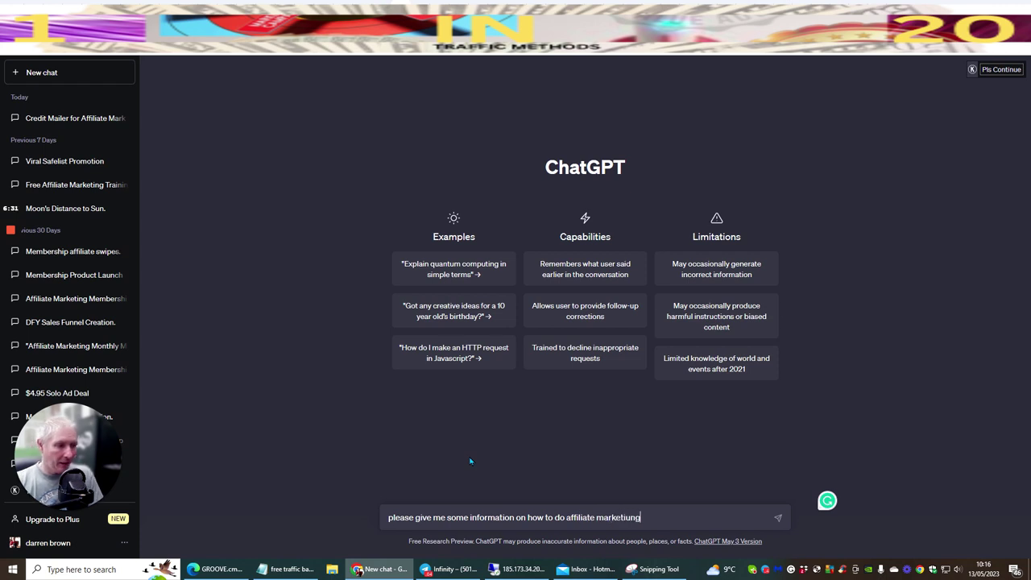
key("BackSpace")
key("BackSpace")
key("BackSpace")
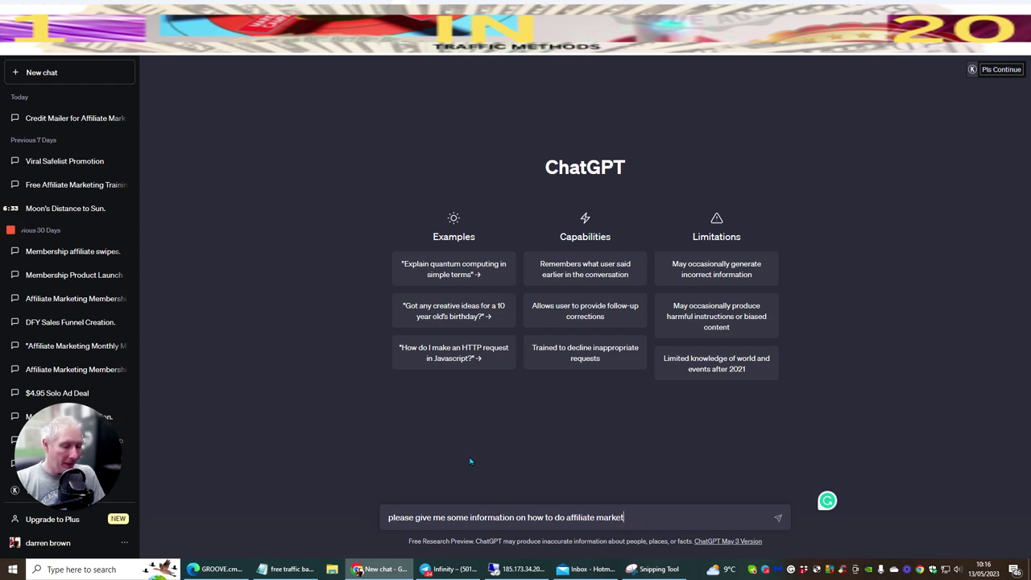
type("ng")
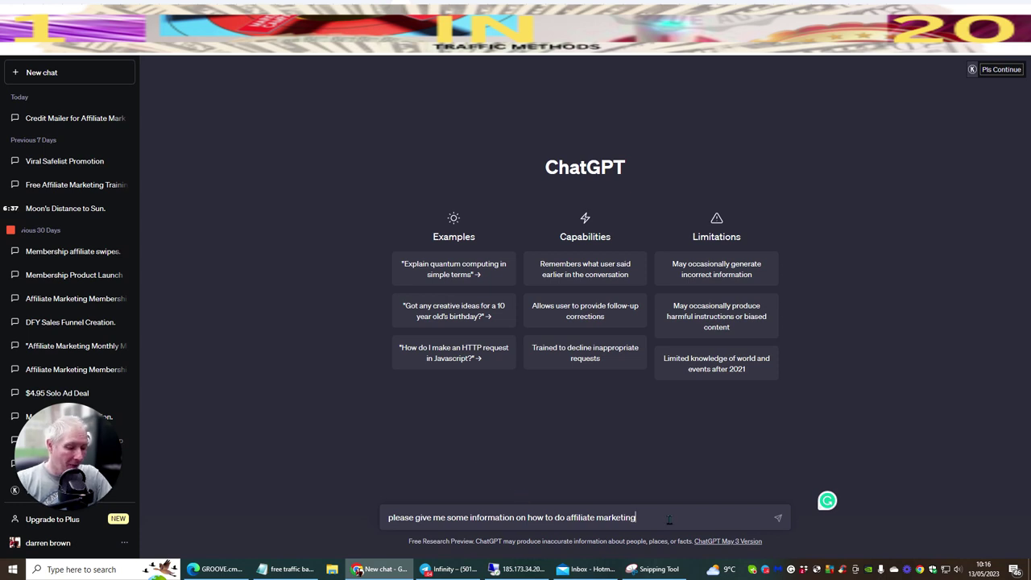
key("Return")
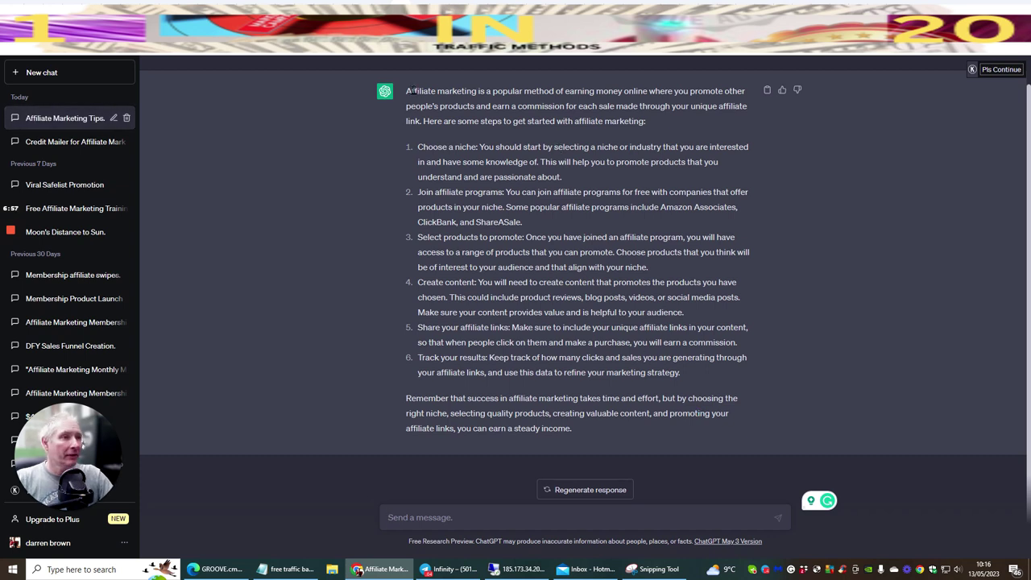
- Select and copy the entire six-step affiliate marketing answer
left_click_drag(407, 90, 626, 431)
right_click(576, 330)
left_click(592, 336)
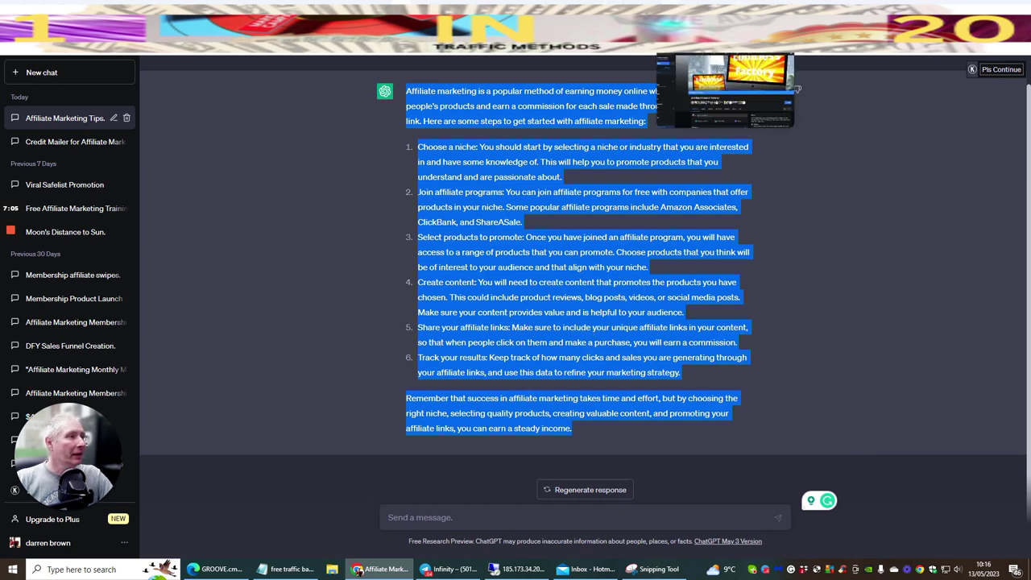
- In Facebook, visit the personal profile, then bring up the See all profiles list
left_click(709, 36)
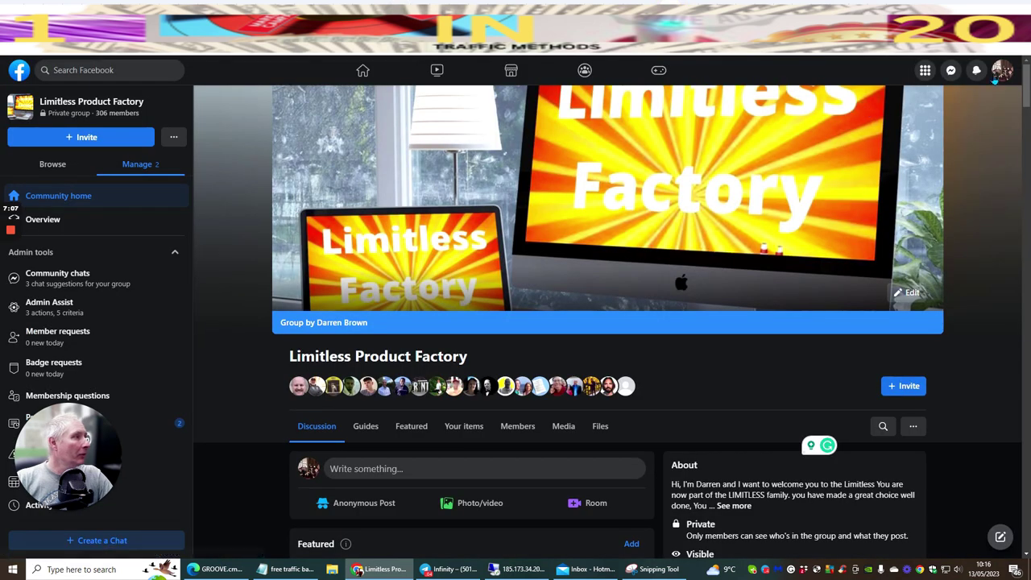
left_click(1002, 70)
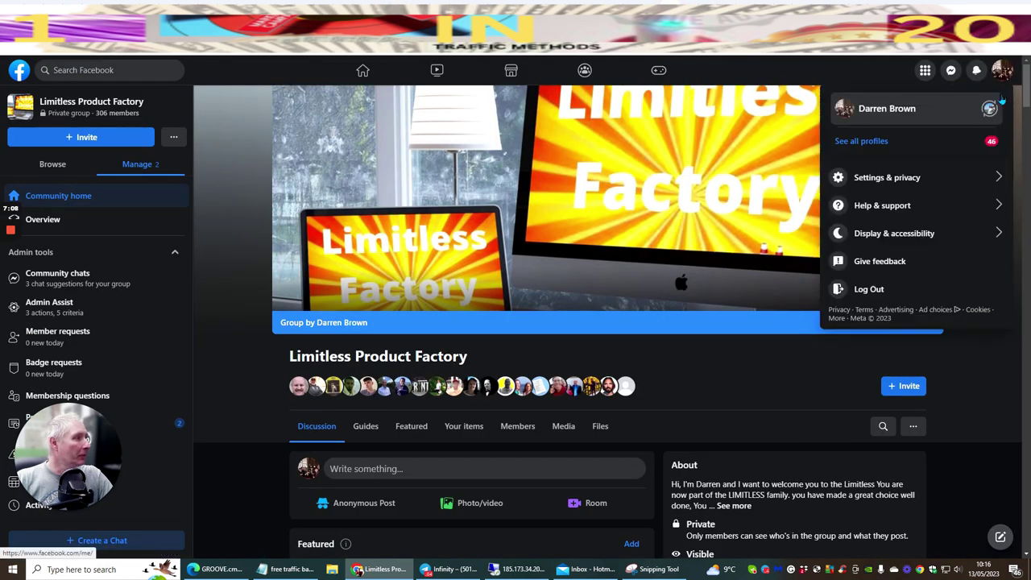
left_click(938, 112)
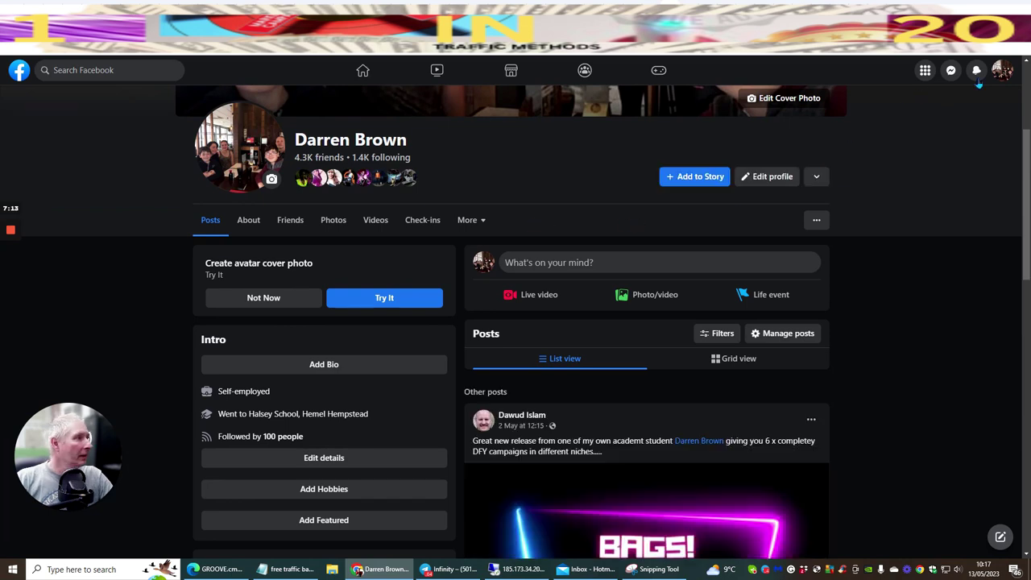
left_click(1003, 70)
left_click(862, 140)
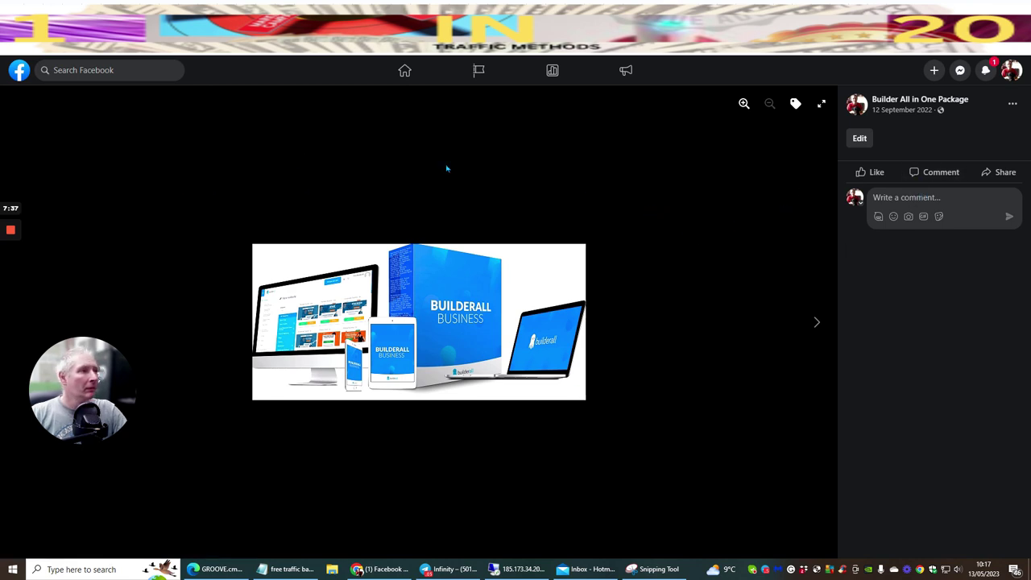
- Post the copied affiliate marketing answer as a plain-text comment on the Builderall photo
left_click(910, 198)
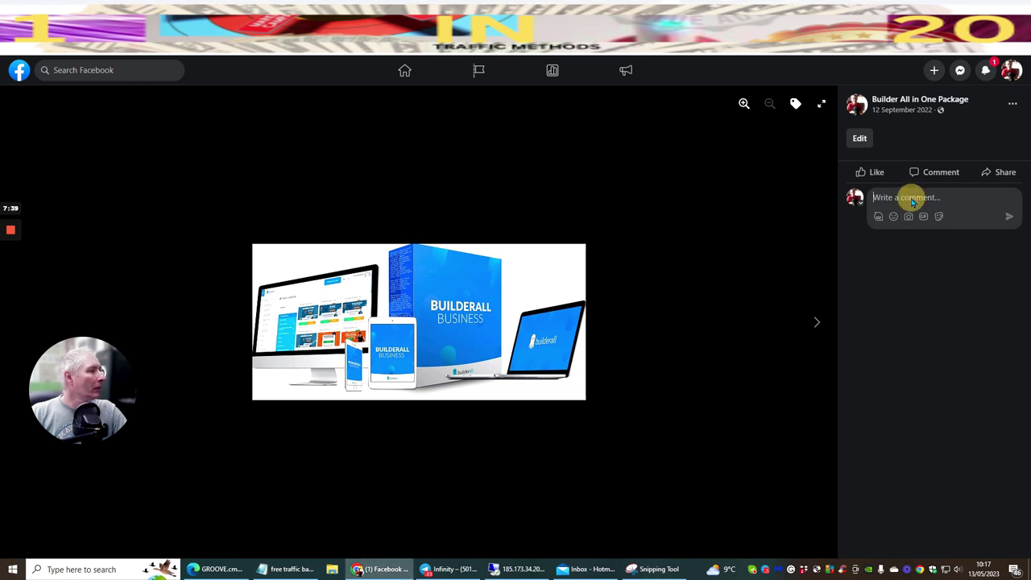
right_click(911, 200)
left_click(900, 295)
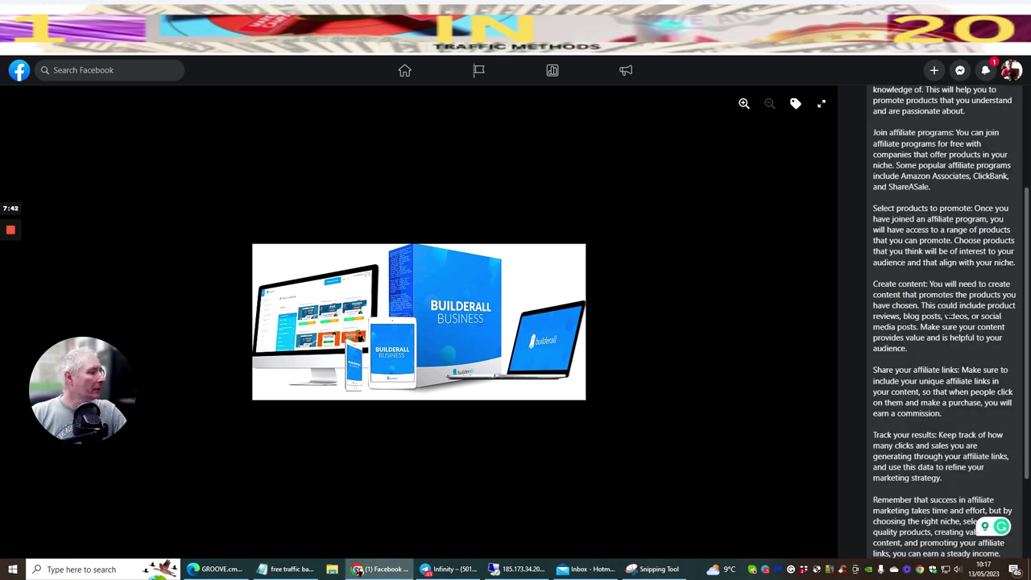
key("Return")
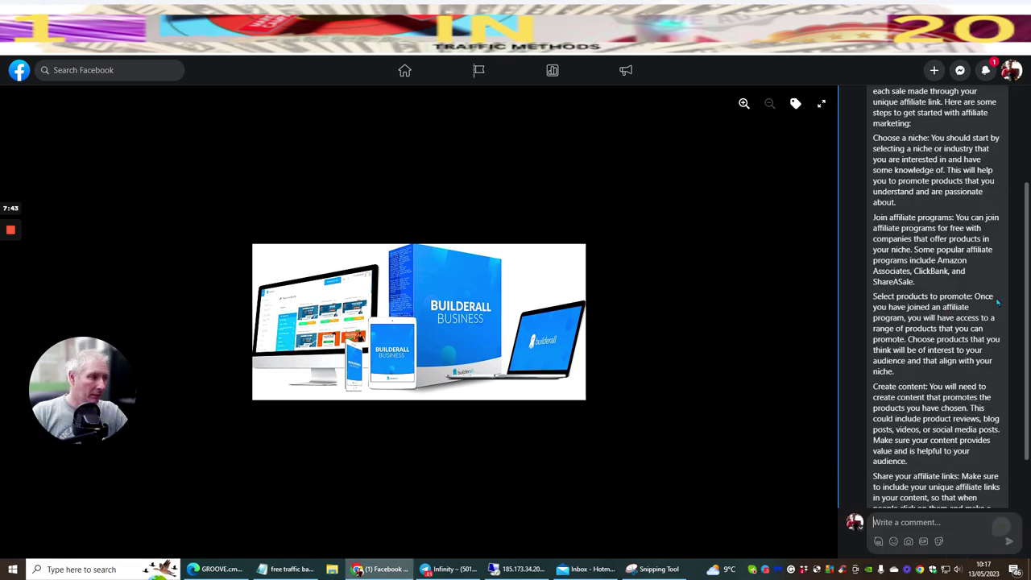
left_click(985, 70)
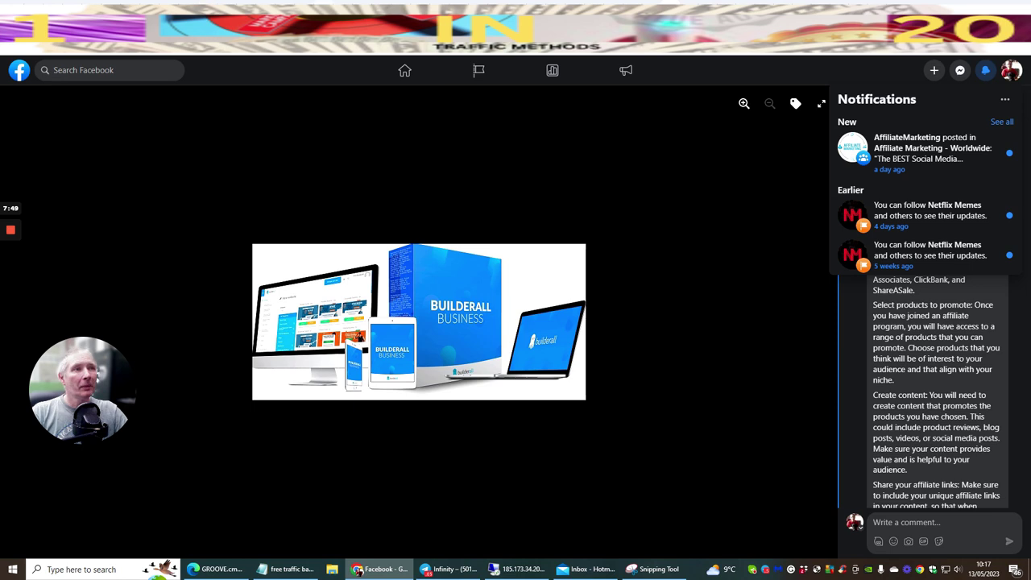
left_click_drag(455, 57, 645, 265)
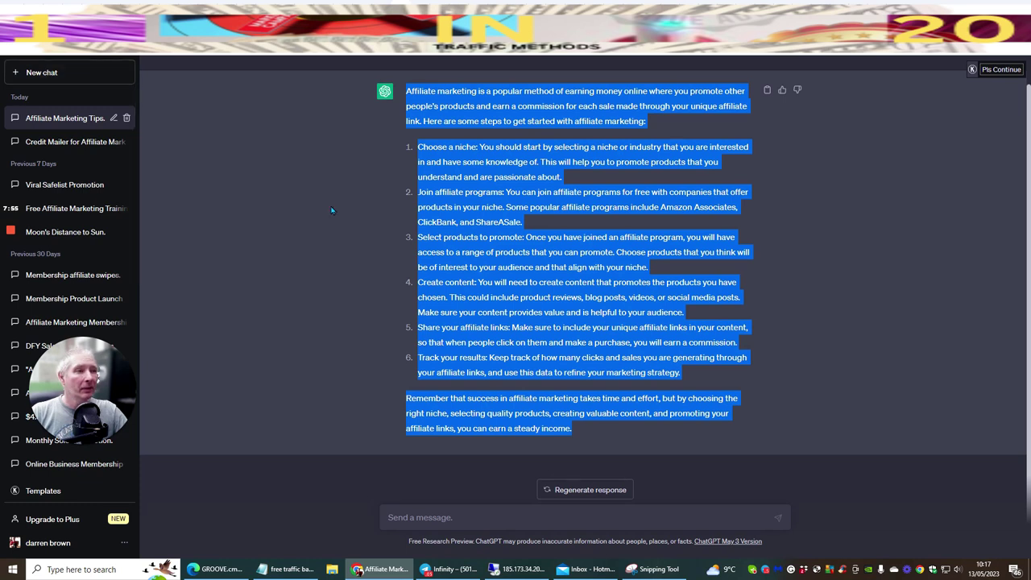
- Ask ChatGPT 'can you write me another one', then return to Facebook
left_click(425, 517)
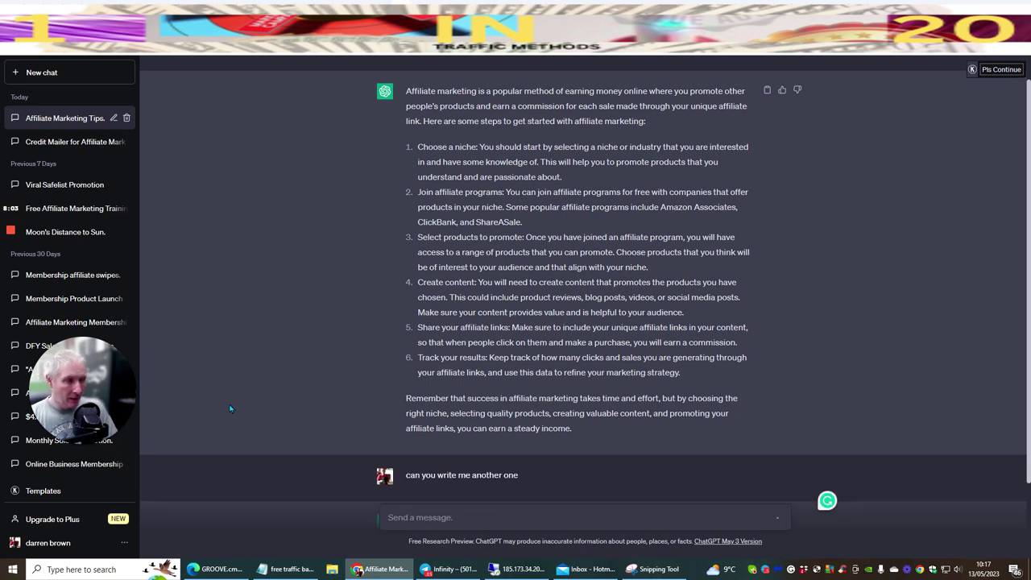
type("can you write me another one")
key("Return")
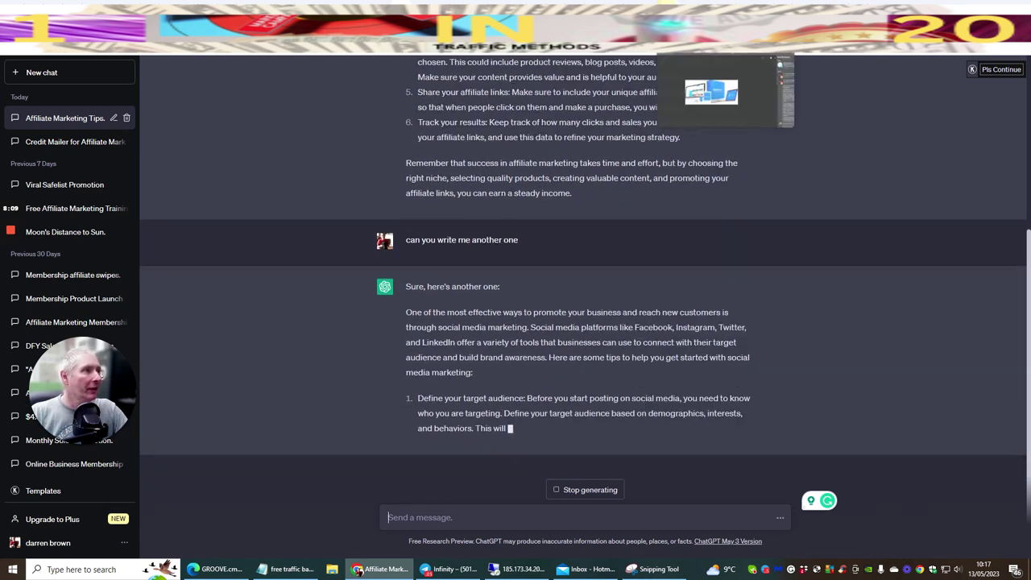
key("ctrl+Tab")
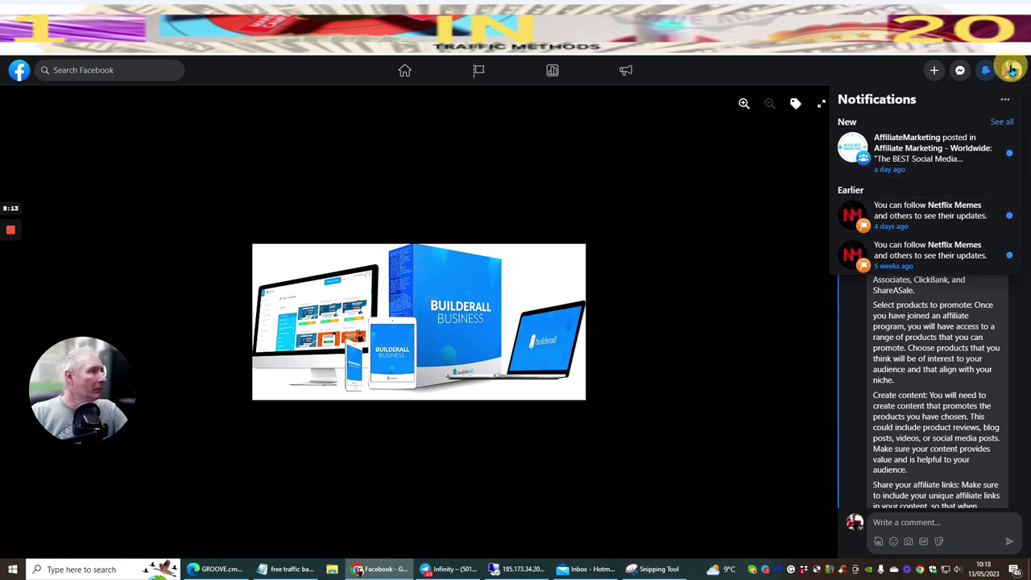
- Switch to the Everything to do with Affiliate marketing Traffic page and view it
left_click(1011, 70)
left_click(893, 140)
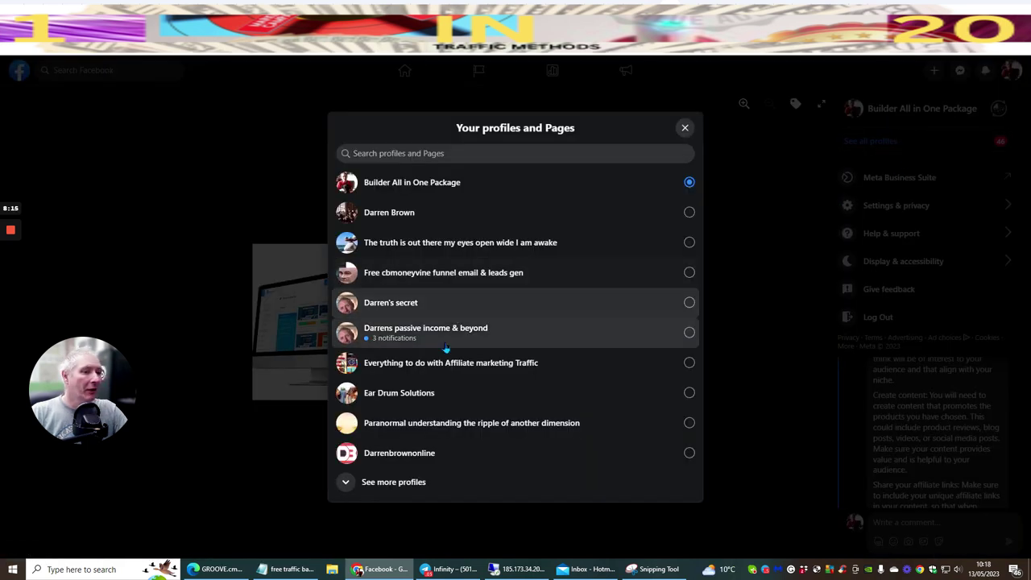
left_click(436, 362)
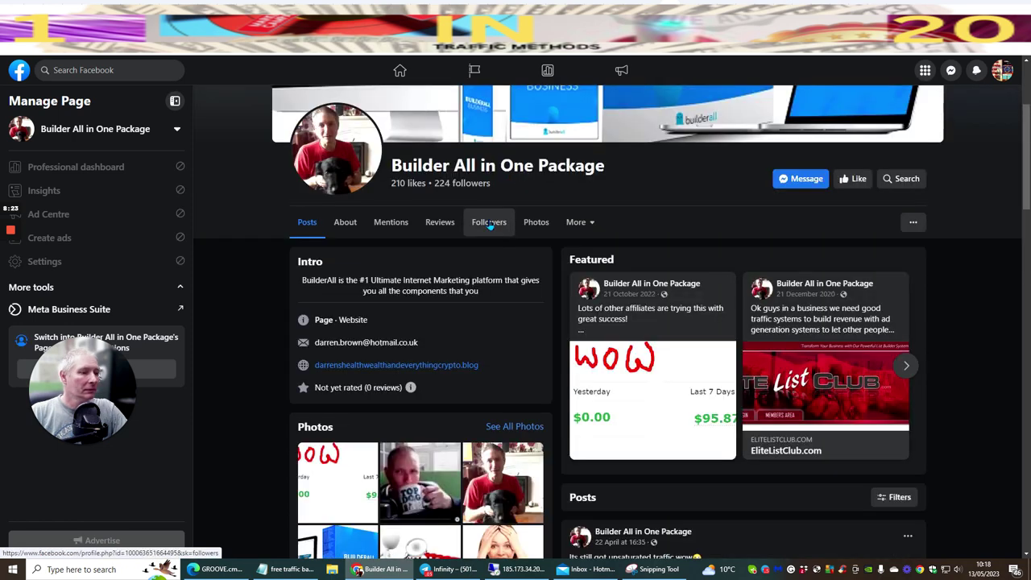
scroll(490, 225, "down", 3)
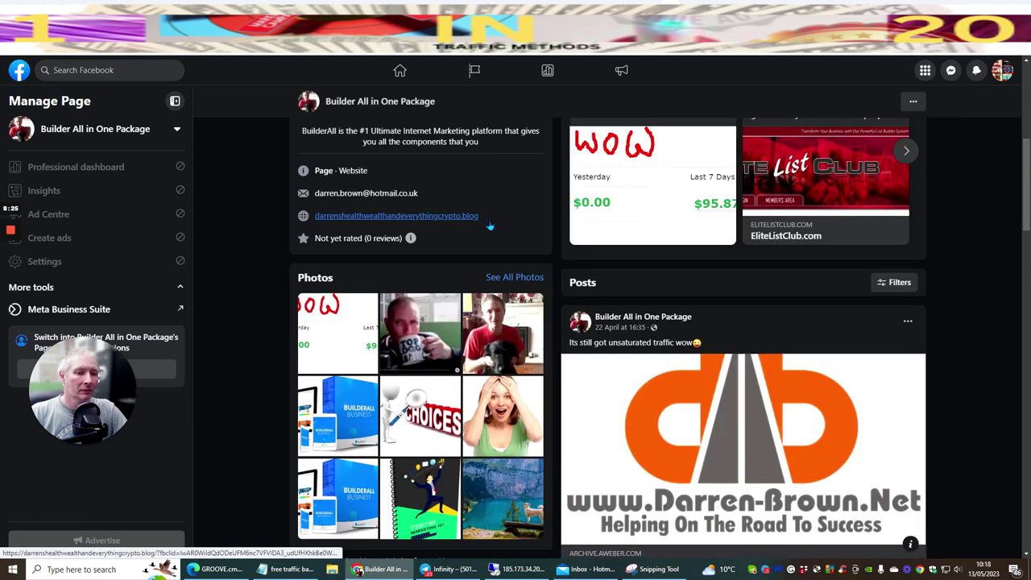
scroll(489, 226, "up", 3)
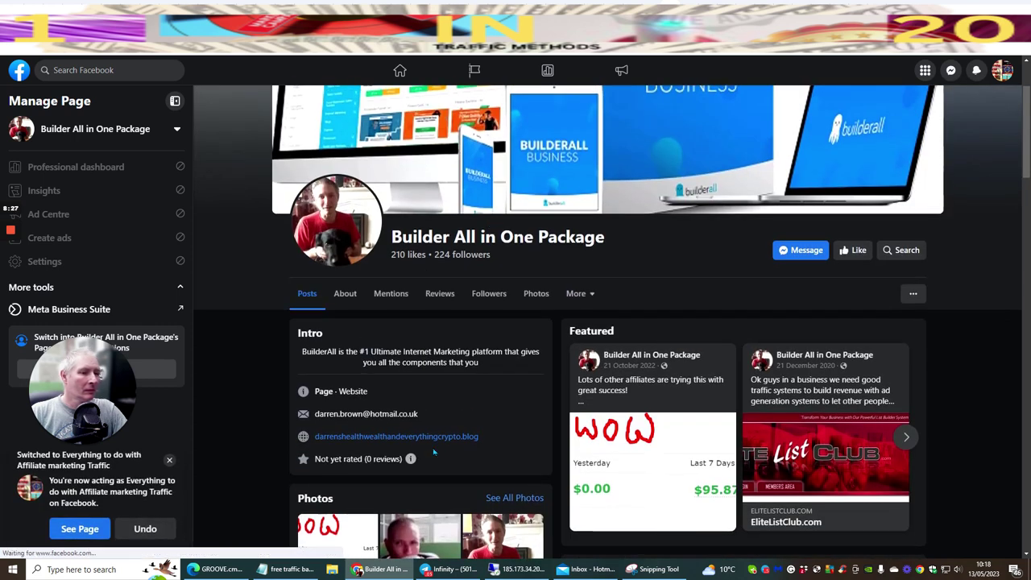
scroll(427, 451, "down", 3)
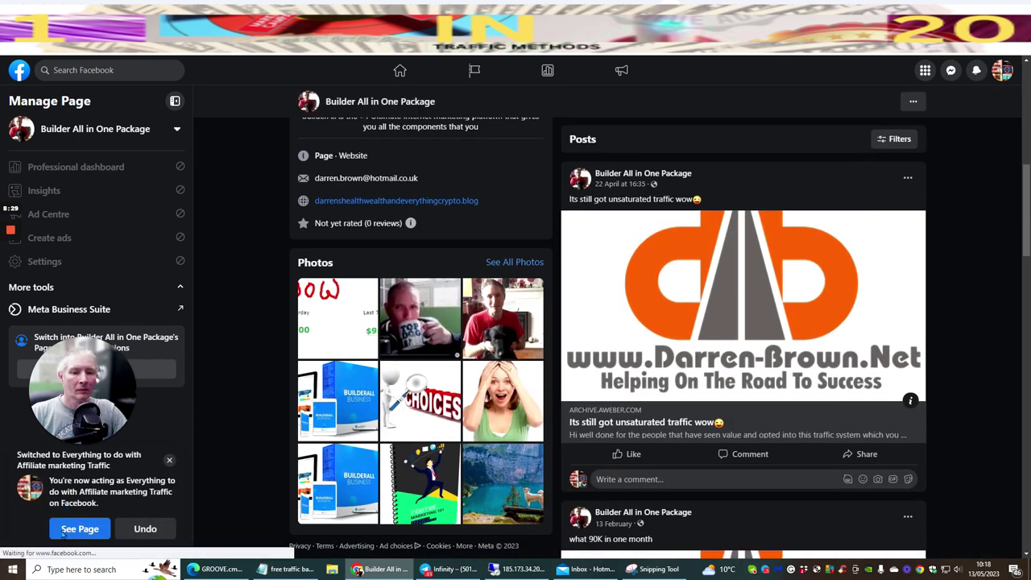
left_click(62, 533)
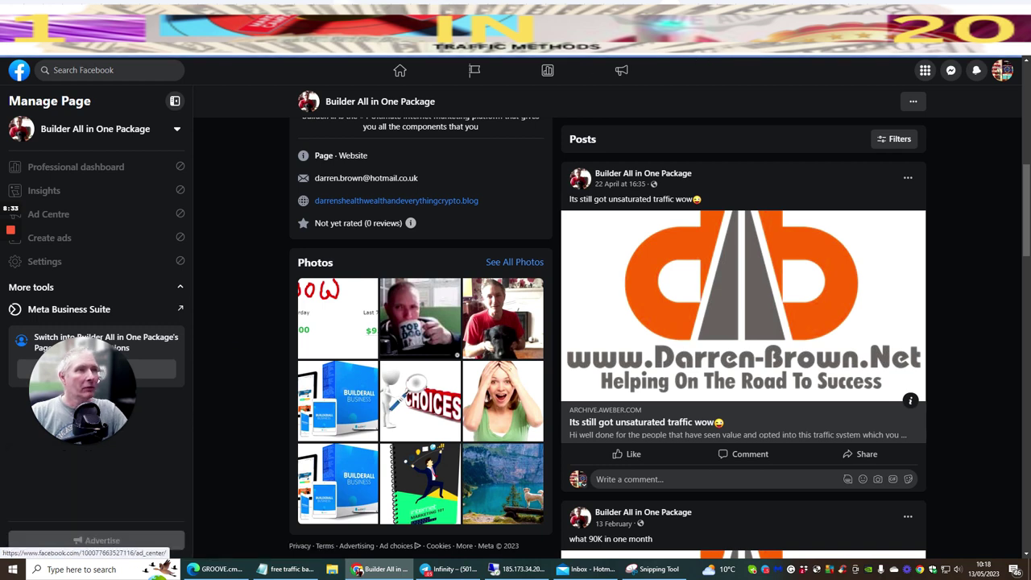
key("ctrl+Tab")
- Copy the social media marketing reply from its first line through 'campaign.'
scroll(502, 274, "up", 4)
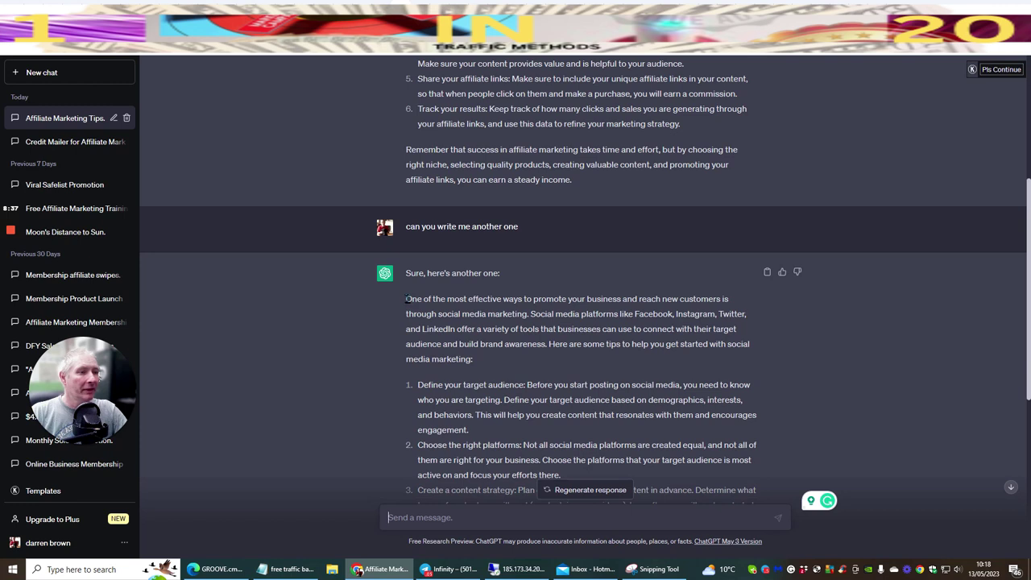
left_click_drag(406, 299, 671, 465)
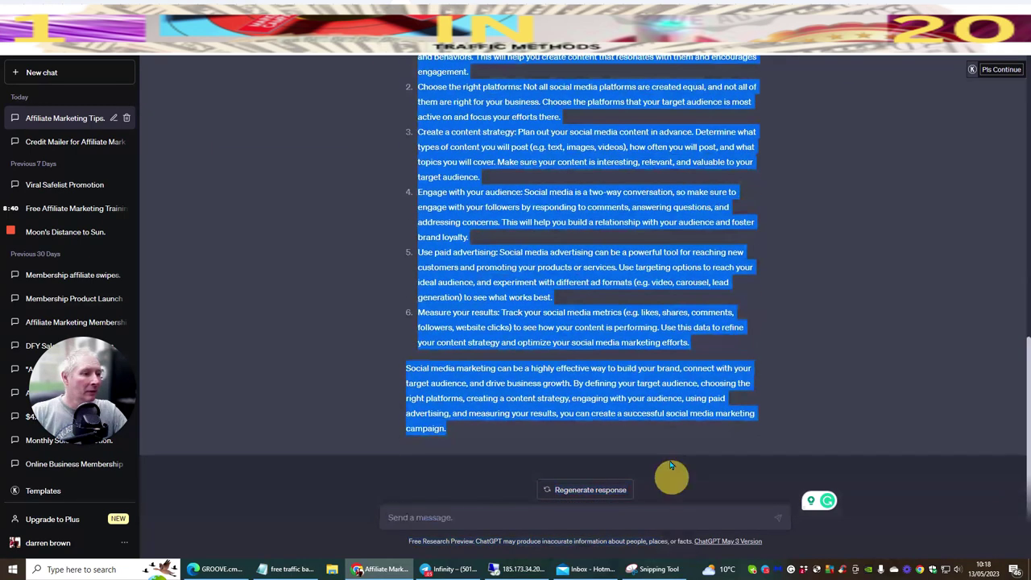
right_click(593, 390)
left_click(604, 397)
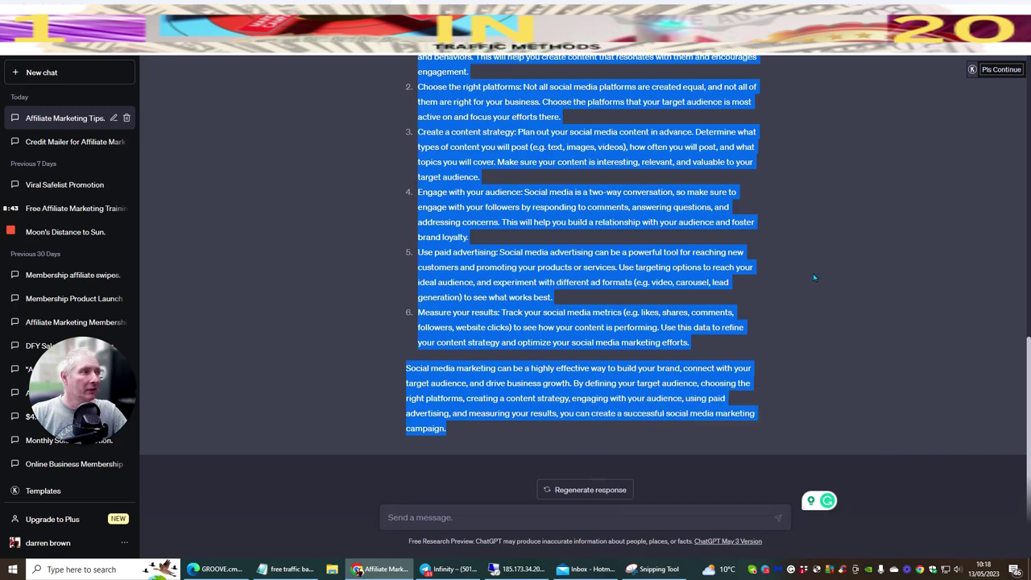
left_click(835, 216)
scroll(835, 214, "up", 6)
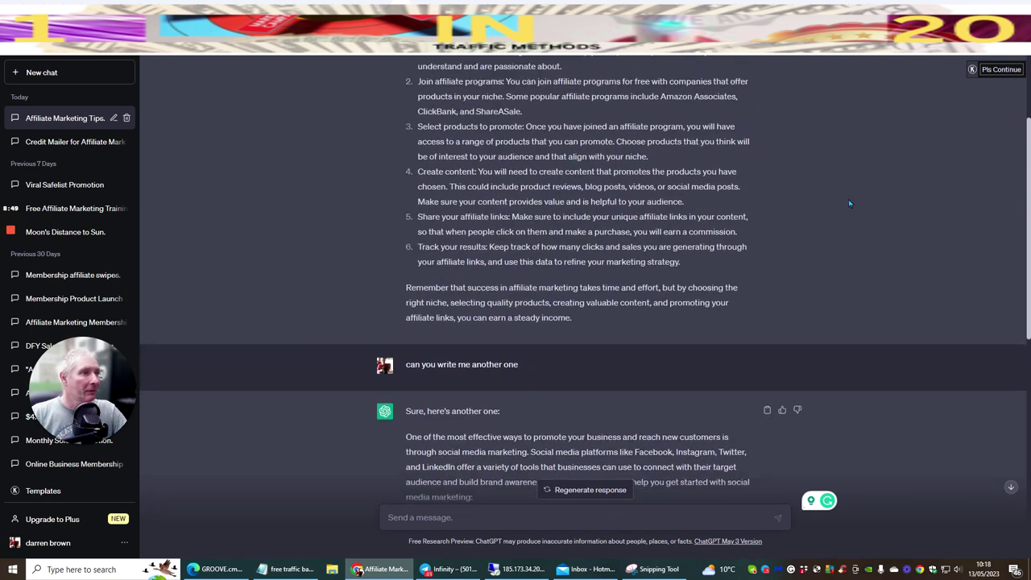
scroll(845, 181, "down", 5)
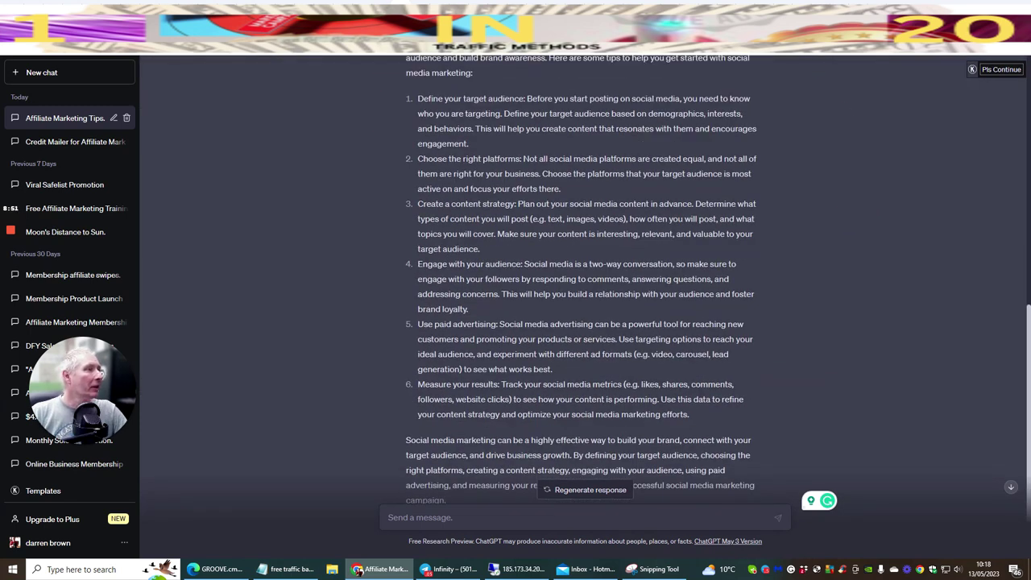
- Start a new post on the Everything to do with Affiliate marketing Traffic page and paste the social media marketing reply
left_click(700, 16)
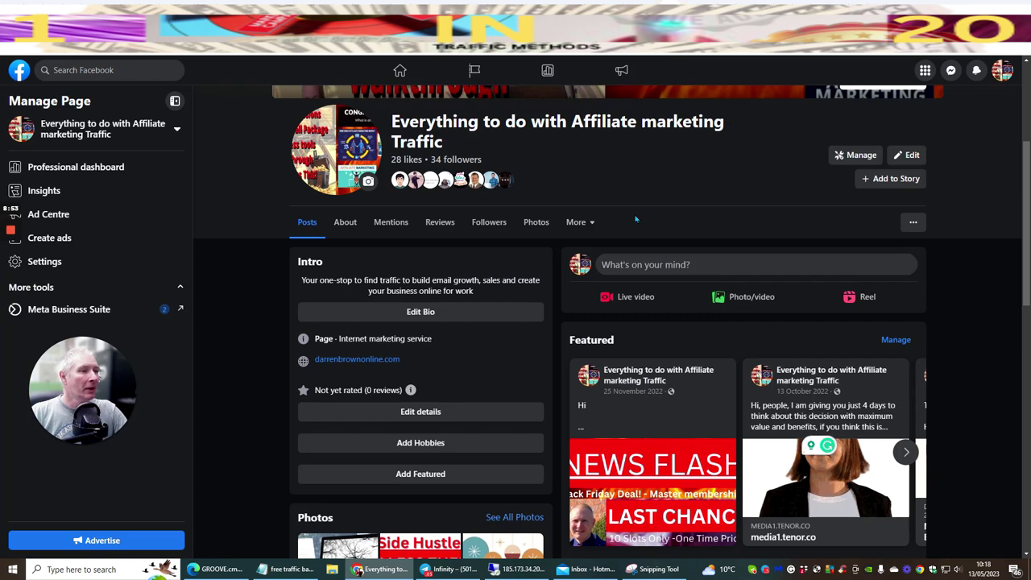
left_click(647, 266)
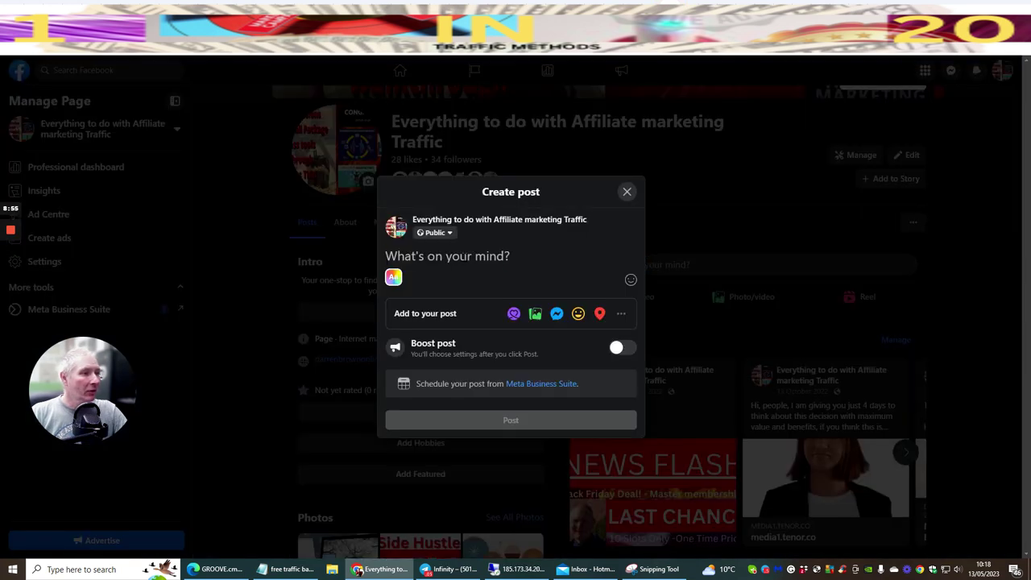
right_click(463, 257)
left_click(491, 355)
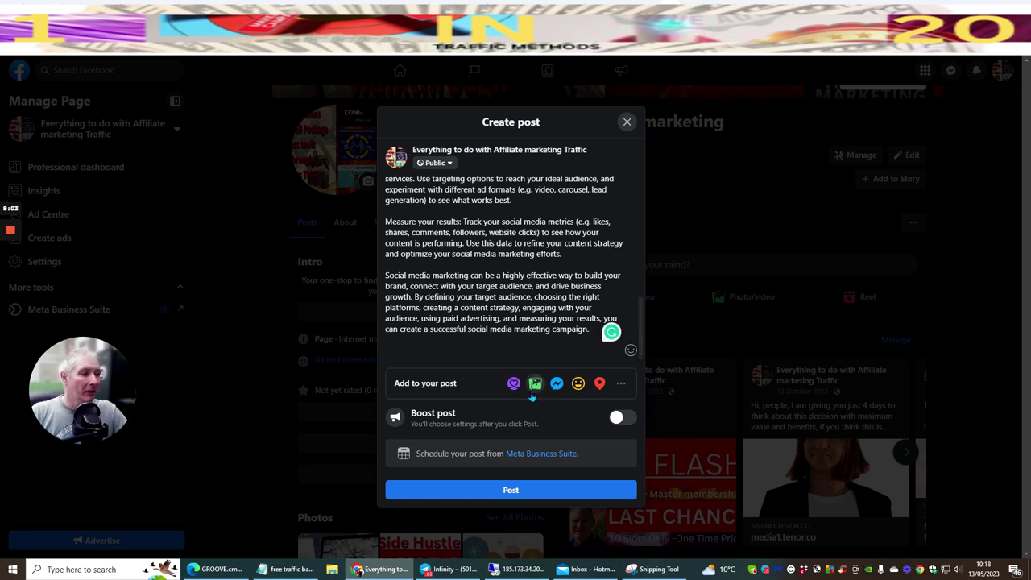
left_click(621, 383)
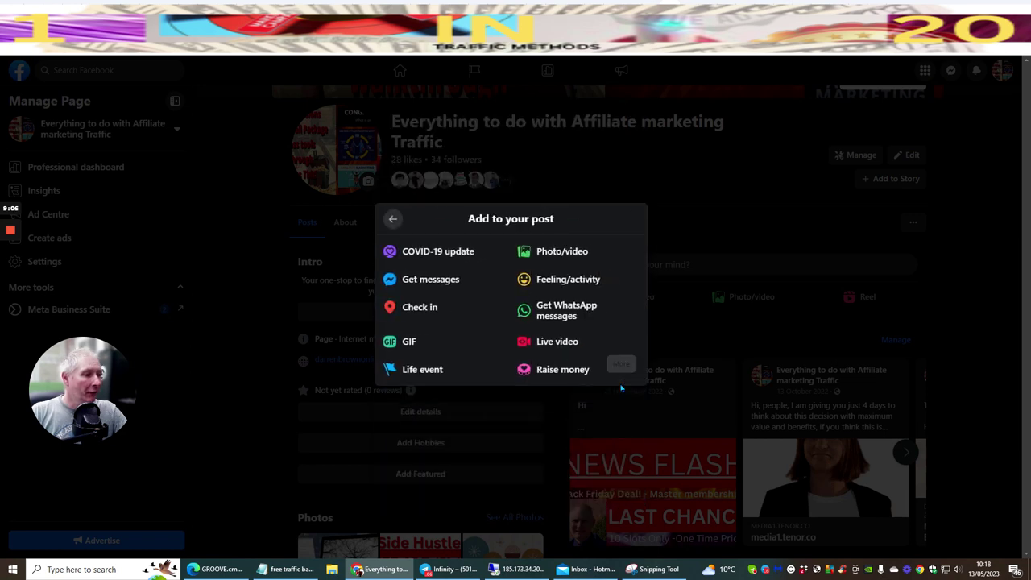
- Search the post's GIF picker for 'affiliate' and browse the results
left_click(409, 342)
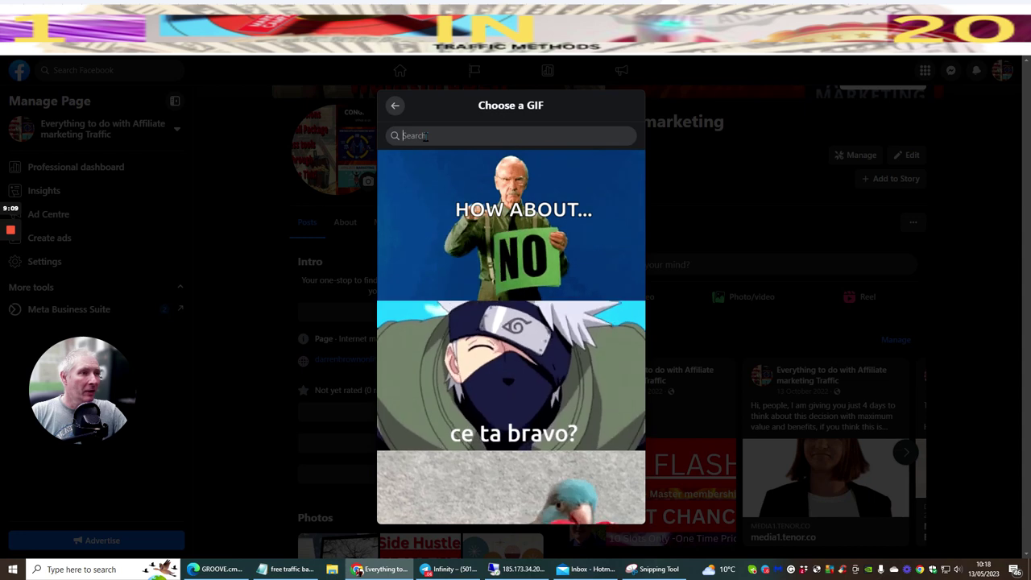
type("affiliate")
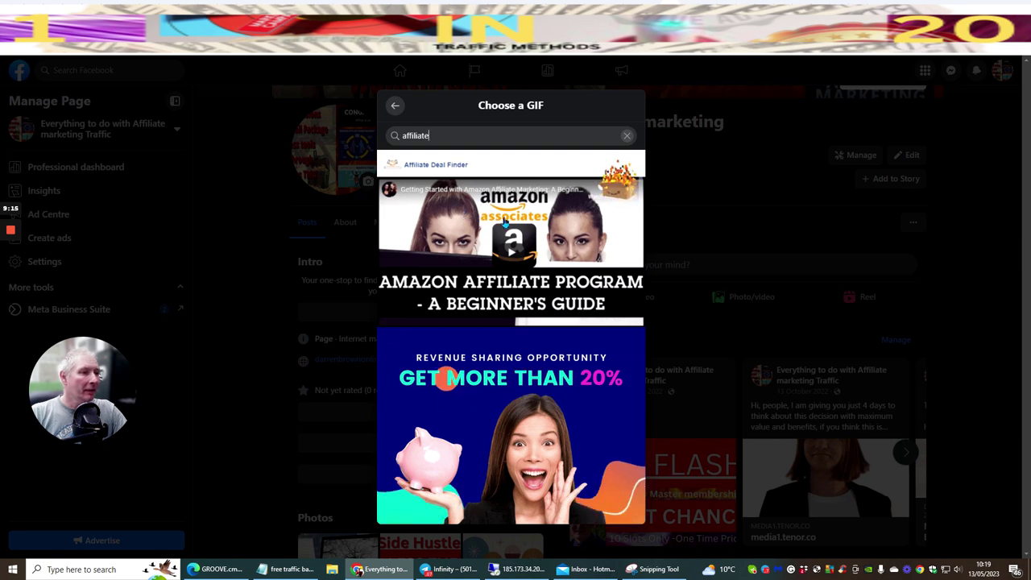
scroll(483, 222, "down", 5)
scroll(507, 229, "down", 3)
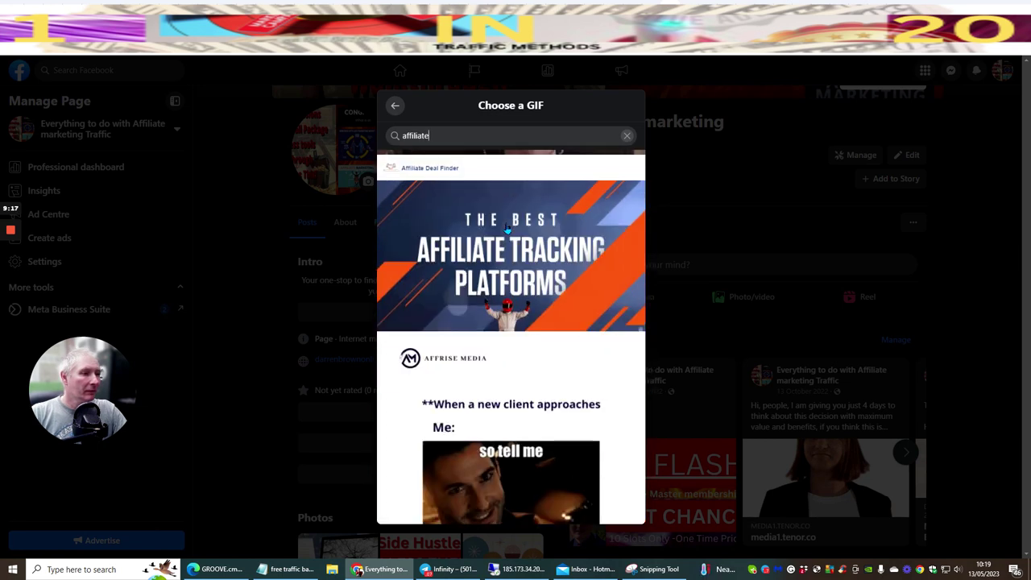
scroll(508, 230, "down", 3)
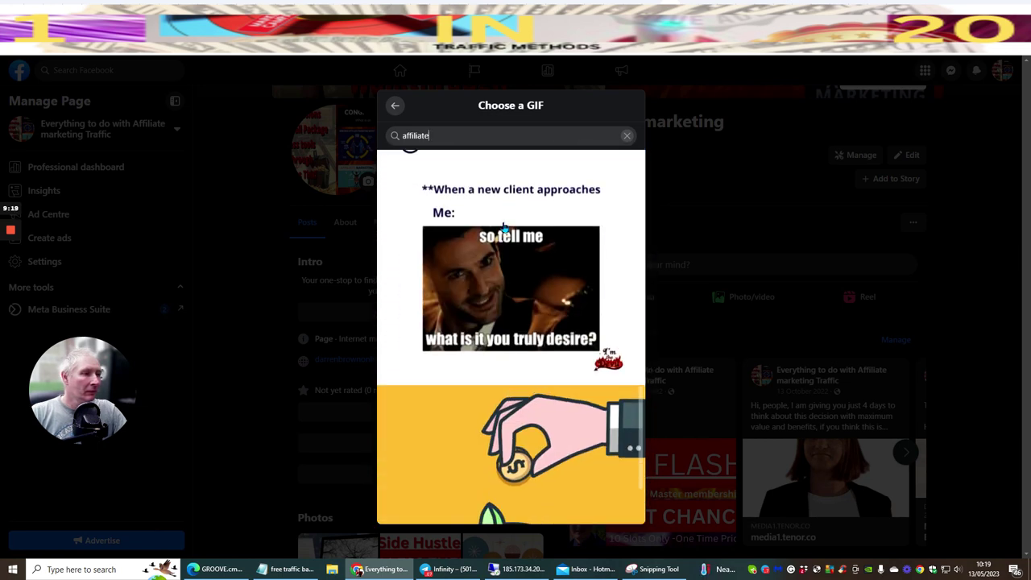
- Attach the 'so tell me' GIF and publish the post, declining the Chat directly with customers prompt
left_click(519, 274)
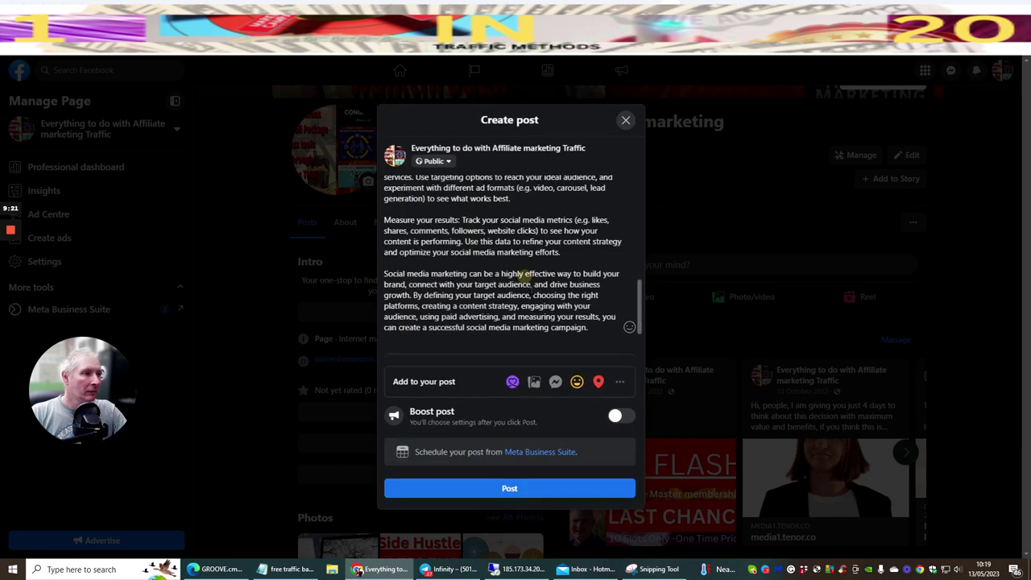
left_click(502, 489)
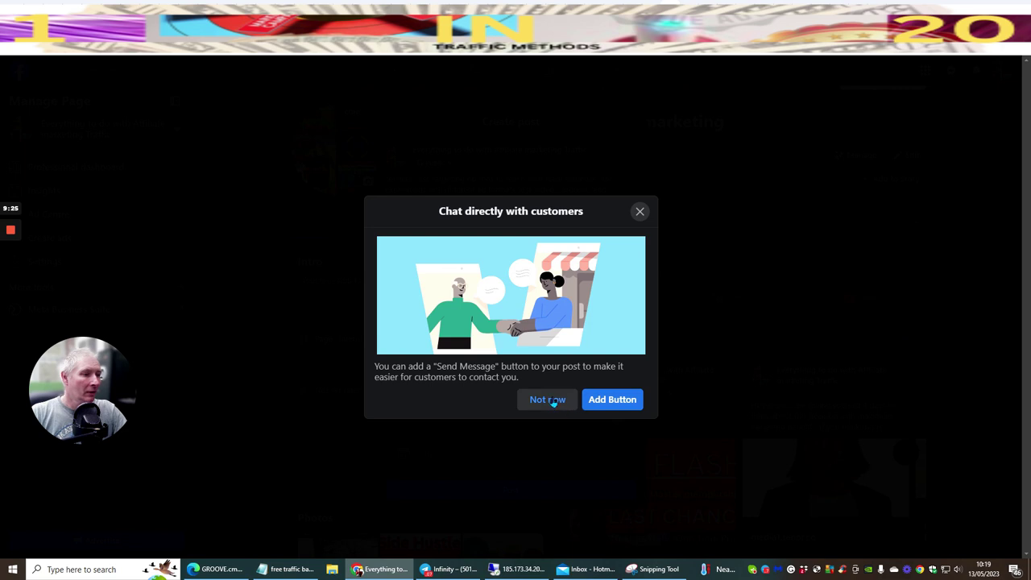
left_click(553, 400)
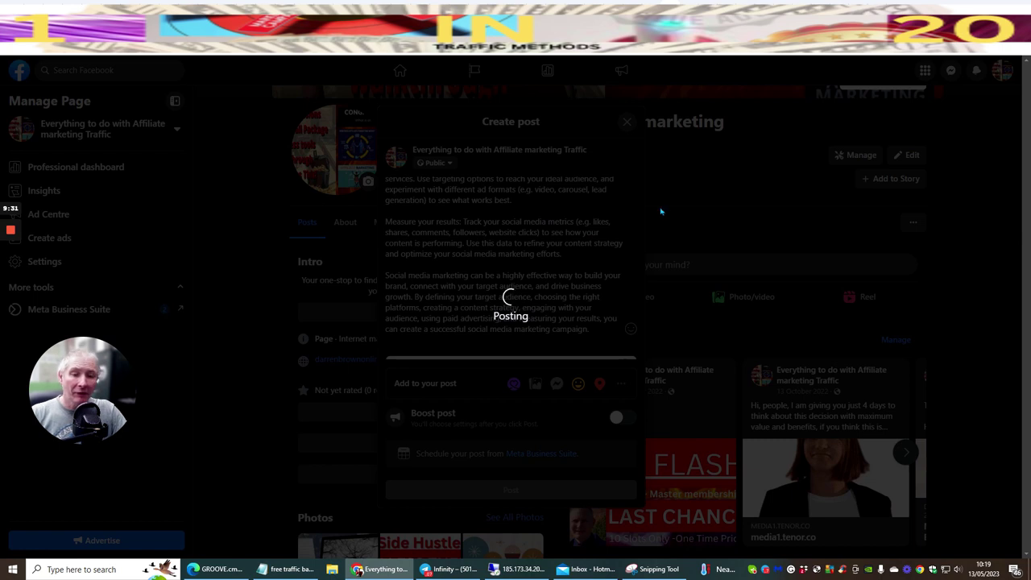
scroll(524, 202, "down", 5)
scroll(524, 202, "up", 2)
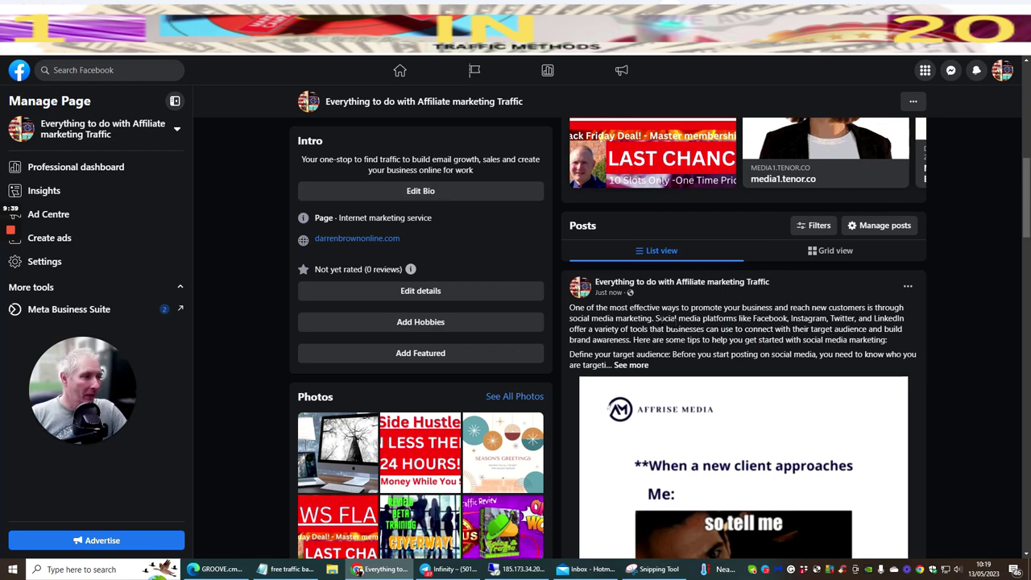
- Scroll the page feed to check the new post, then return to the 50000freevisitors.biz tab
scroll(748, 306, "down", 3)
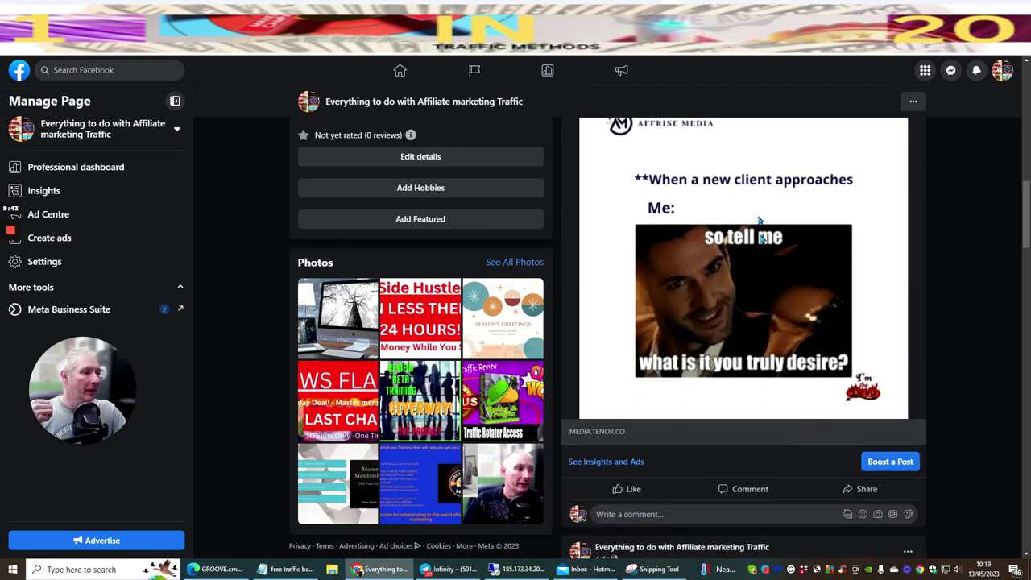
scroll(729, 196, "up", 5)
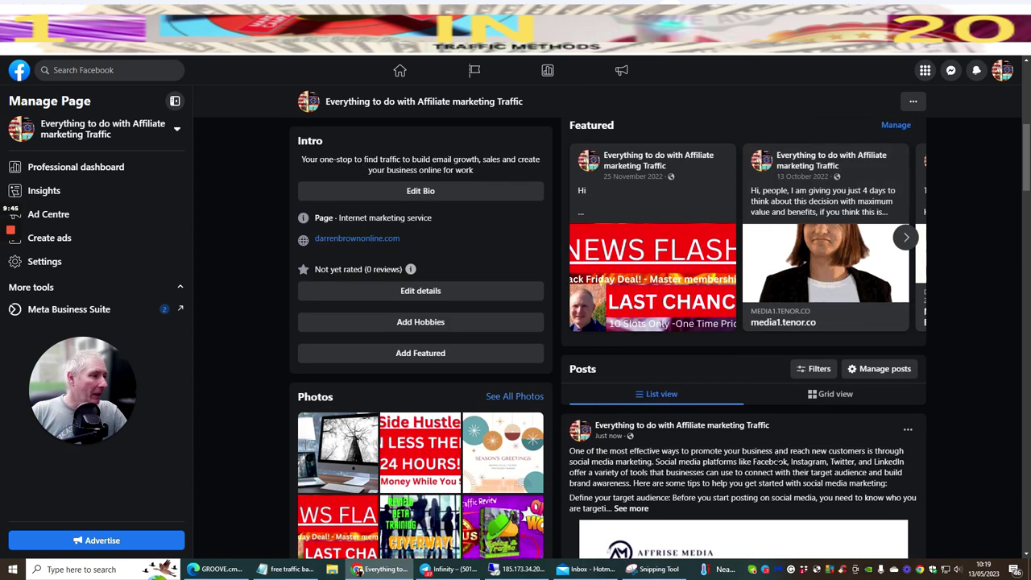
scroll(765, 347, "down", 2)
scroll(430, 186, "up", 5)
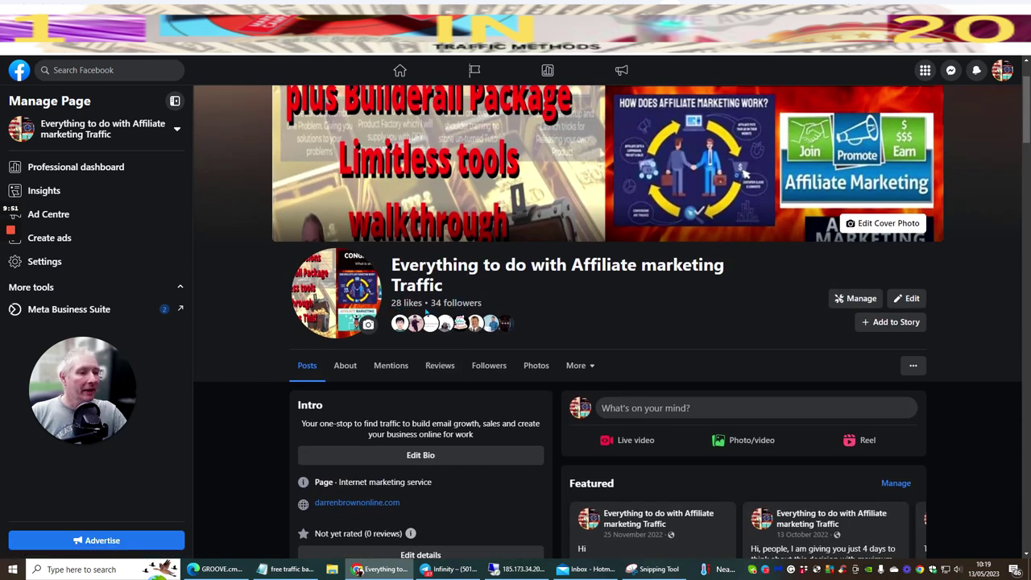
scroll(449, 311, "down", 5)
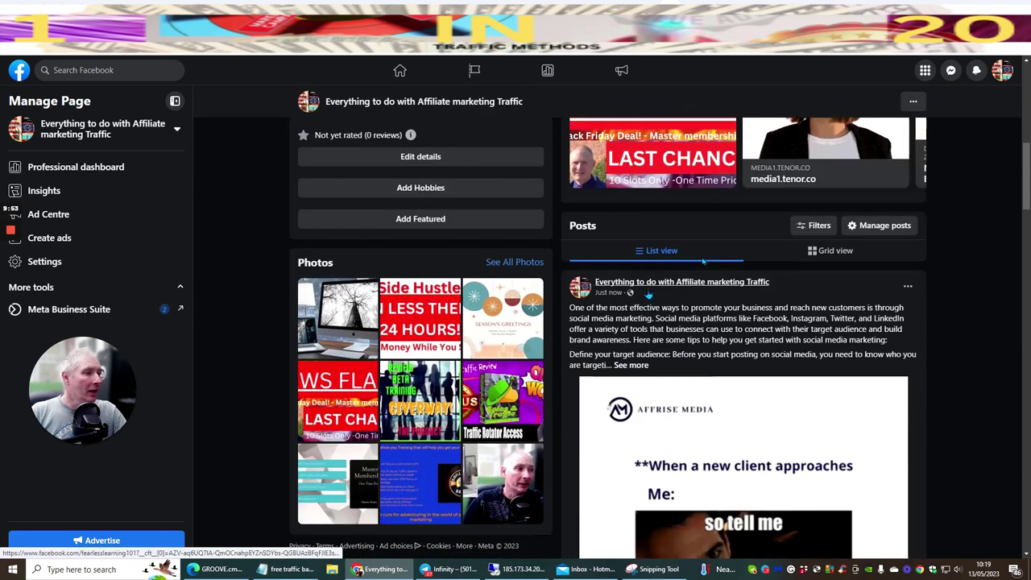
scroll(775, 339, "down", 7)
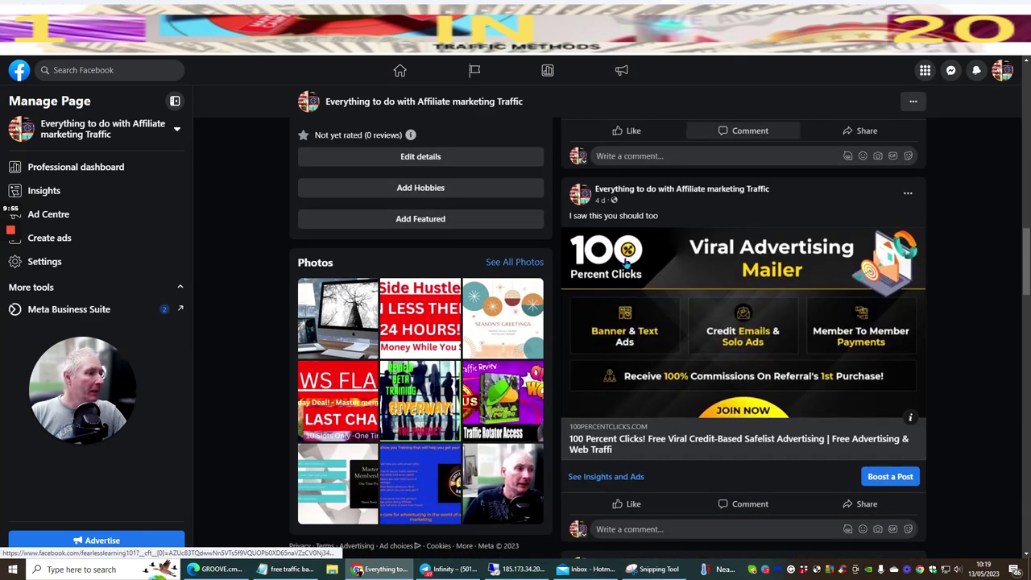
scroll(701, 286, "up", 12)
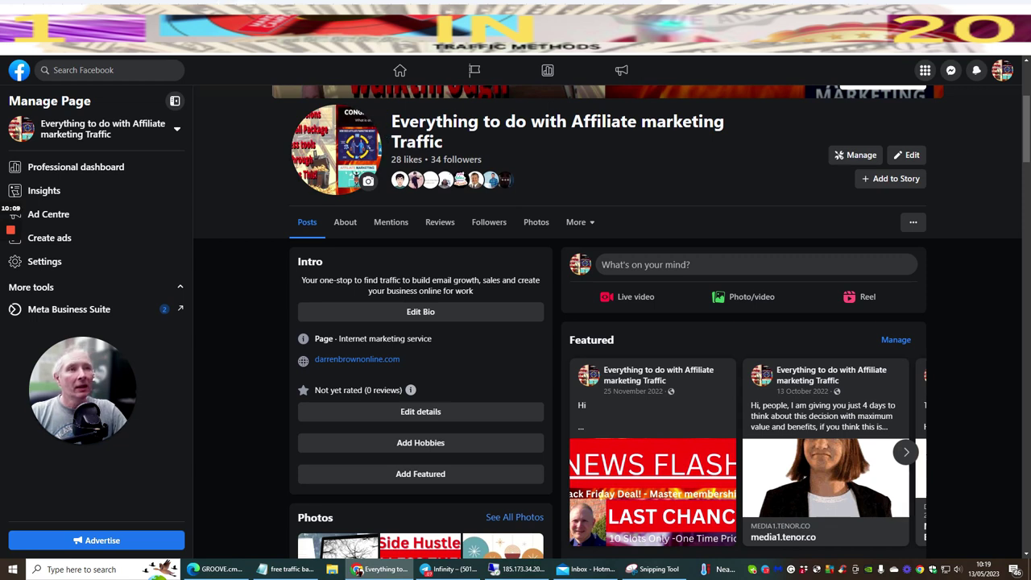
key("ctrl+Tab")
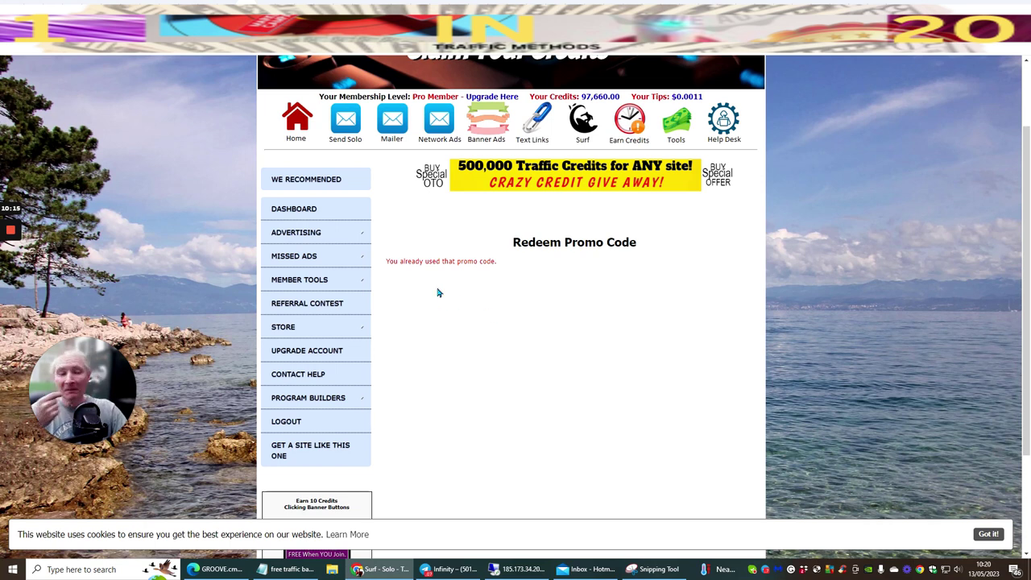
mouse_move(315, 282)
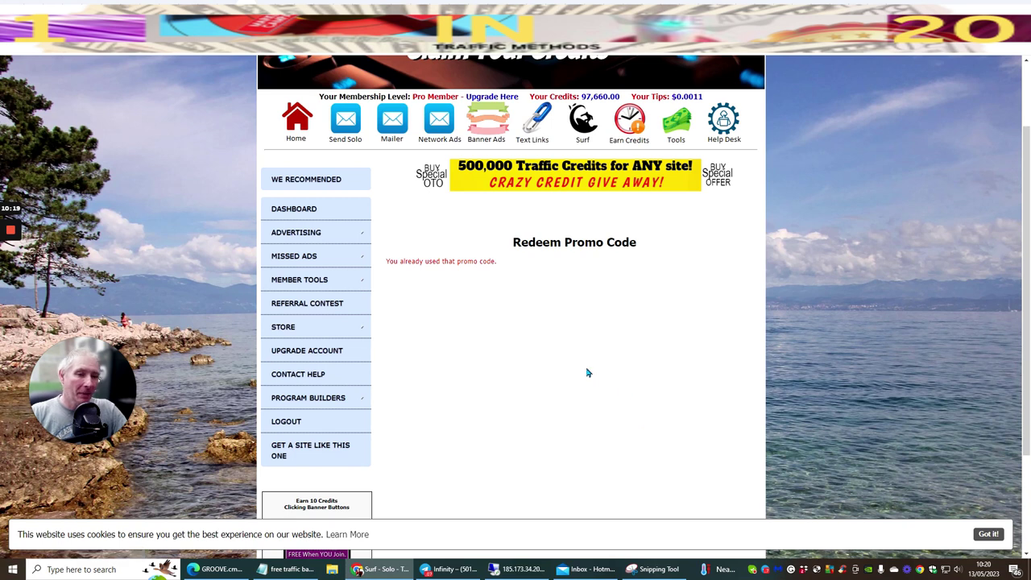
mouse_move(285, 233)
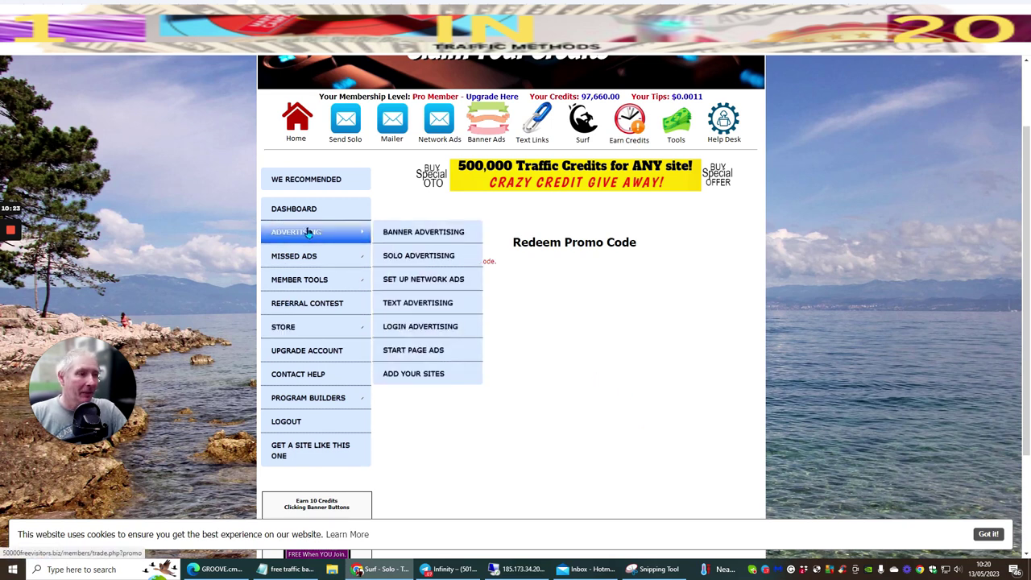
scroll(481, 320, "up", 2)
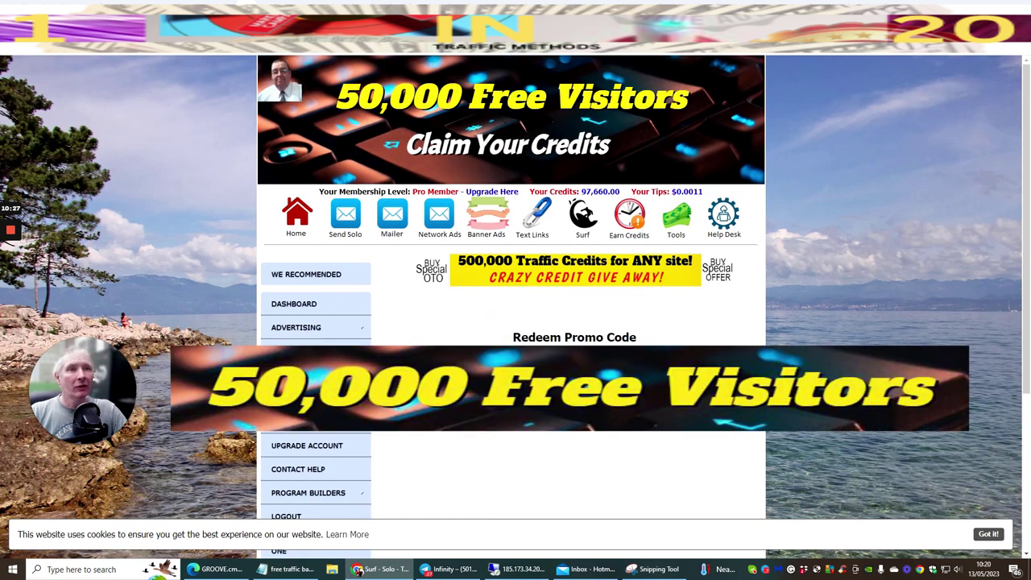
scroll(434, 193, "down", 3)
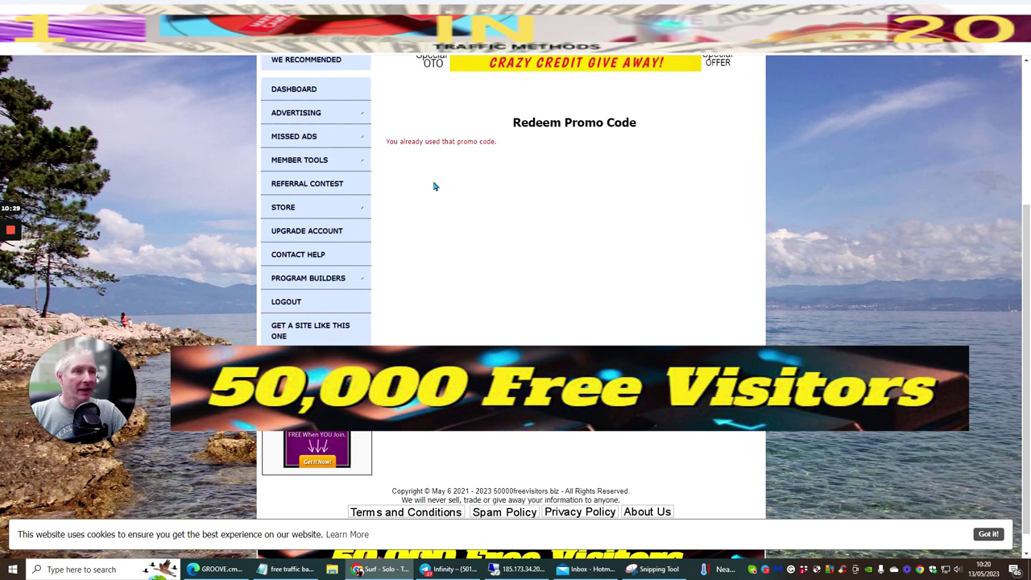
scroll(488, 306, "up", 2)
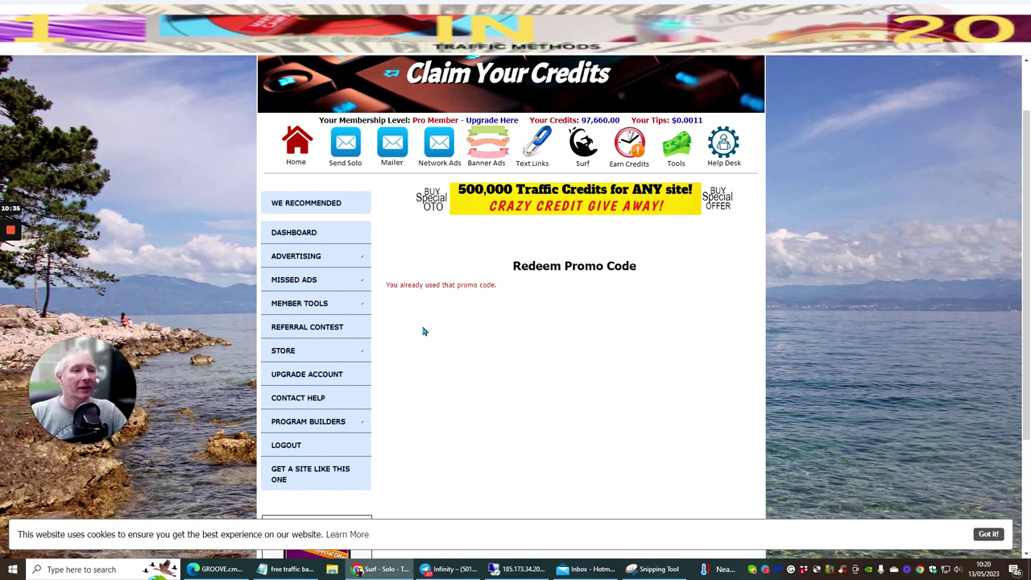
mouse_move(276, 283)
mouse_move(308, 256)
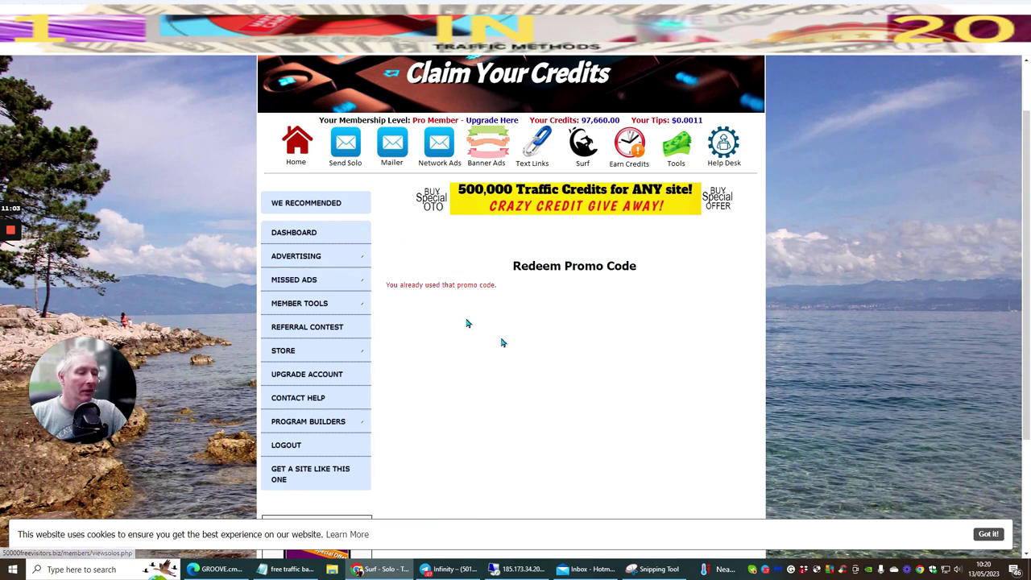
mouse_move(296, 306)
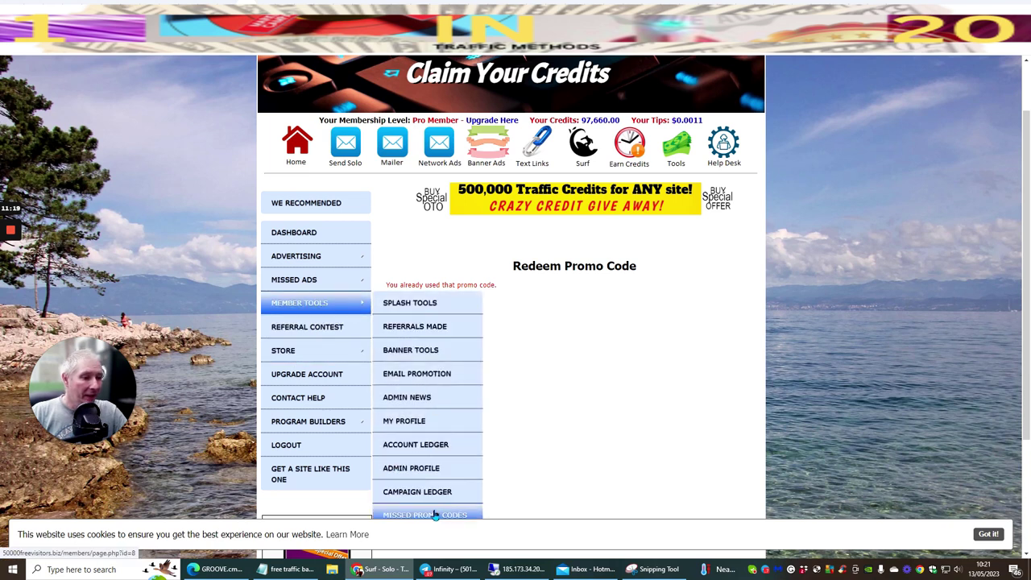
- Go to the Missed Promo Codes page listing the codes New and Dec20
left_click(434, 515)
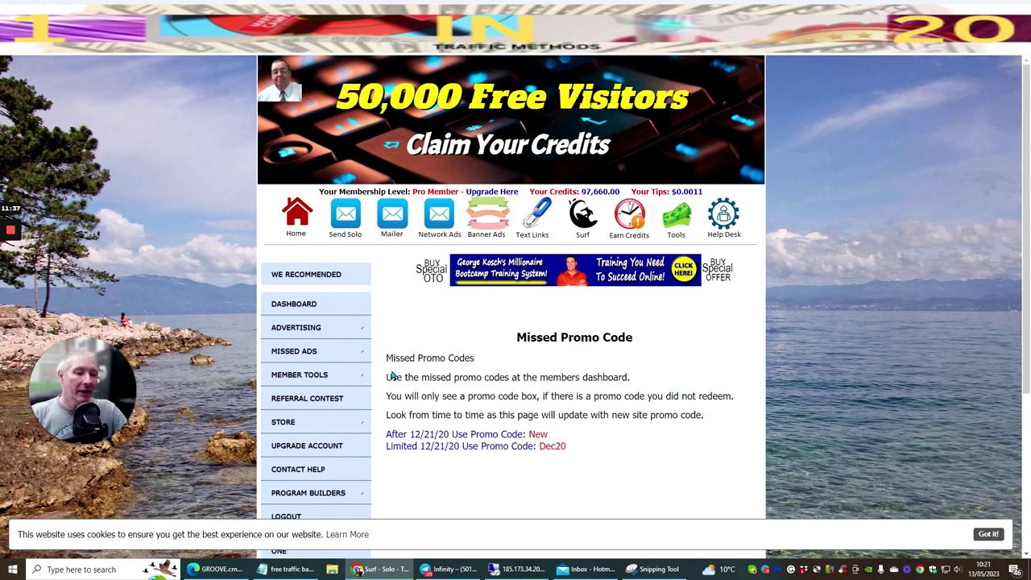
mouse_move(310, 316)
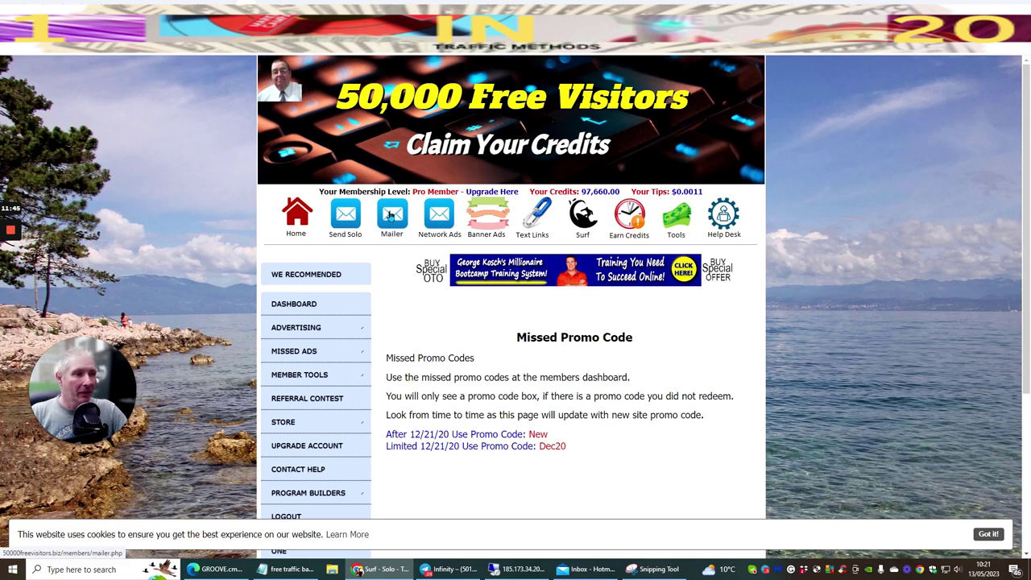
- Open the Send Mailing form and fill the subject 'now have an open portal to my Master membership'
left_click(392, 215)
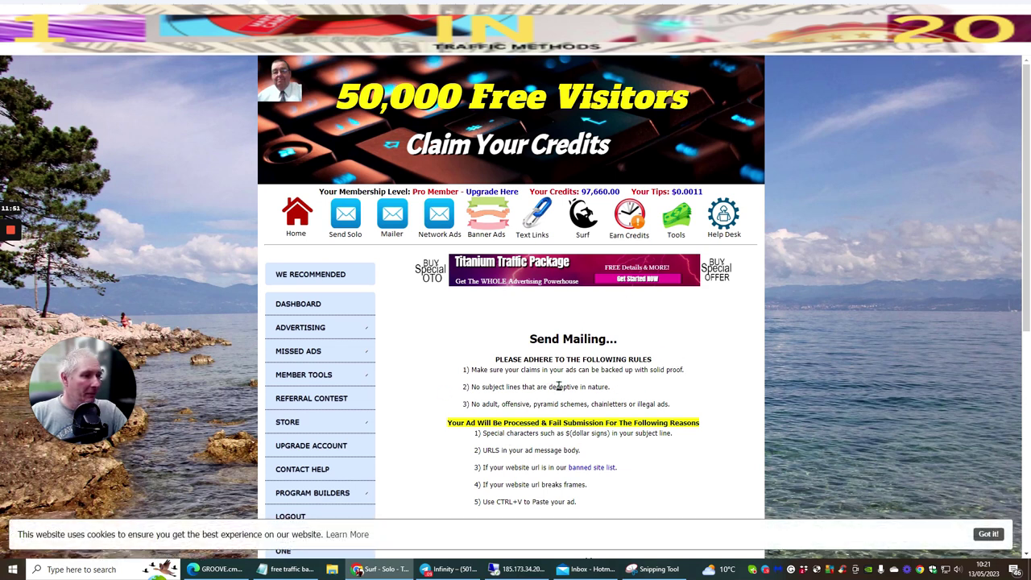
scroll(728, 298, "down", 3)
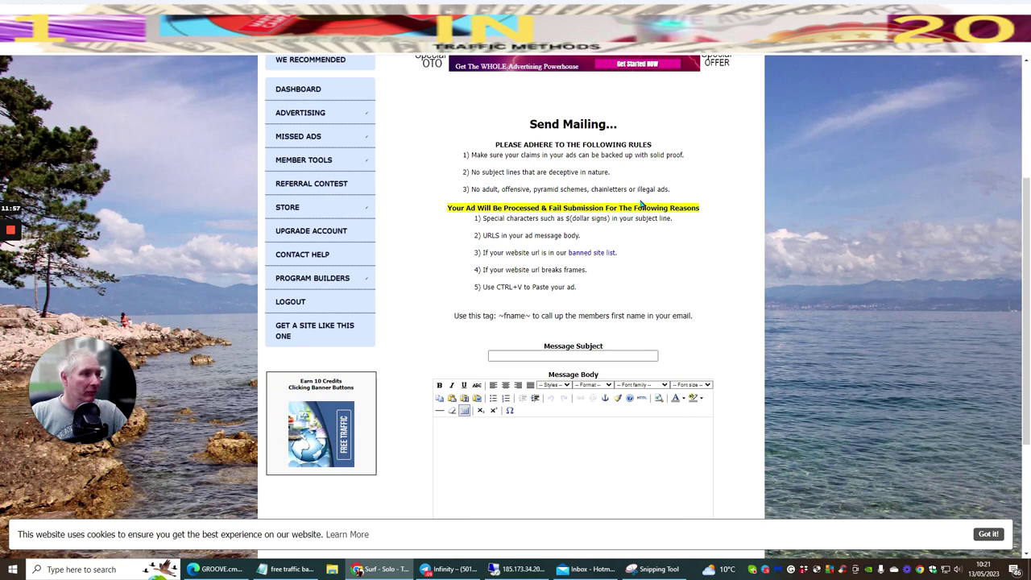
scroll(660, 208, "down", 2)
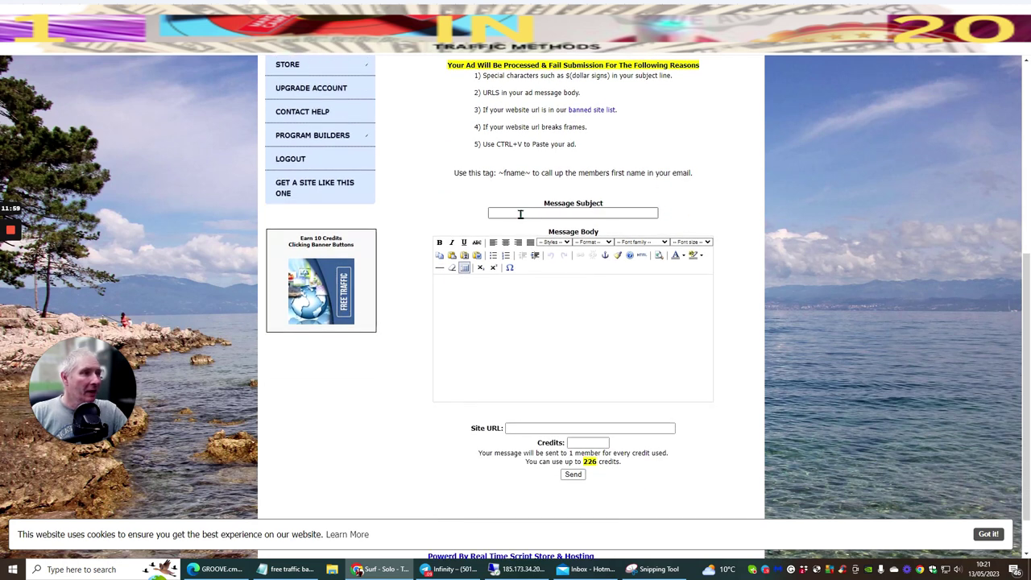
left_click(520, 214)
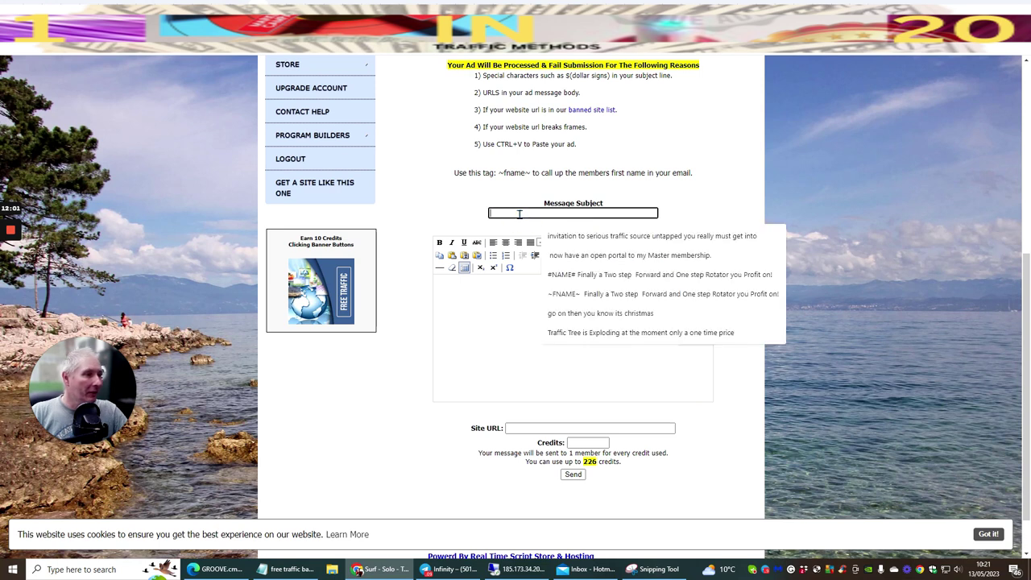
left_click(572, 256)
left_click(548, 302)
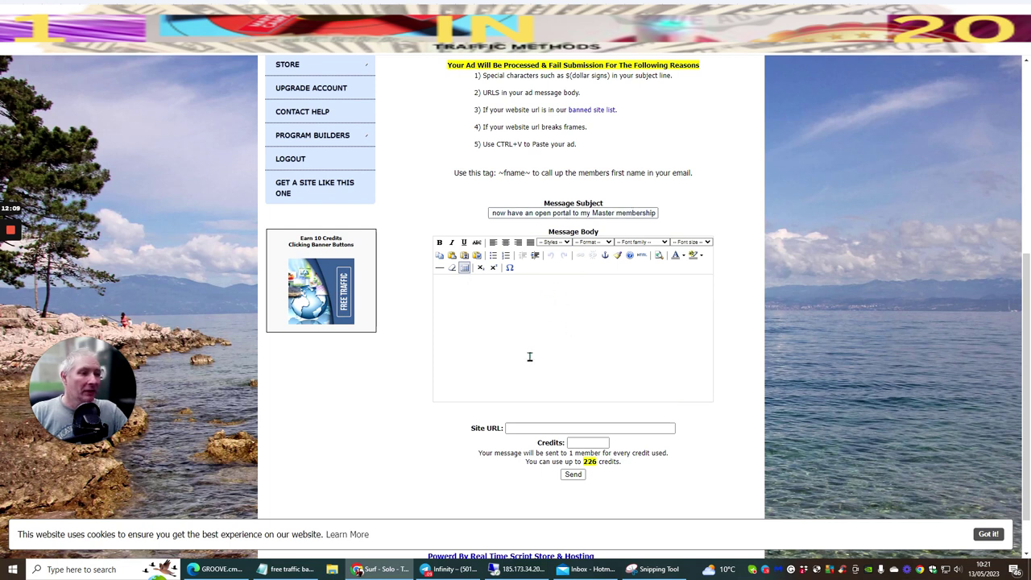
- Copy the ad text from ~FIRSTNAME~ to 'find out' in Notepad
left_click(288, 569)
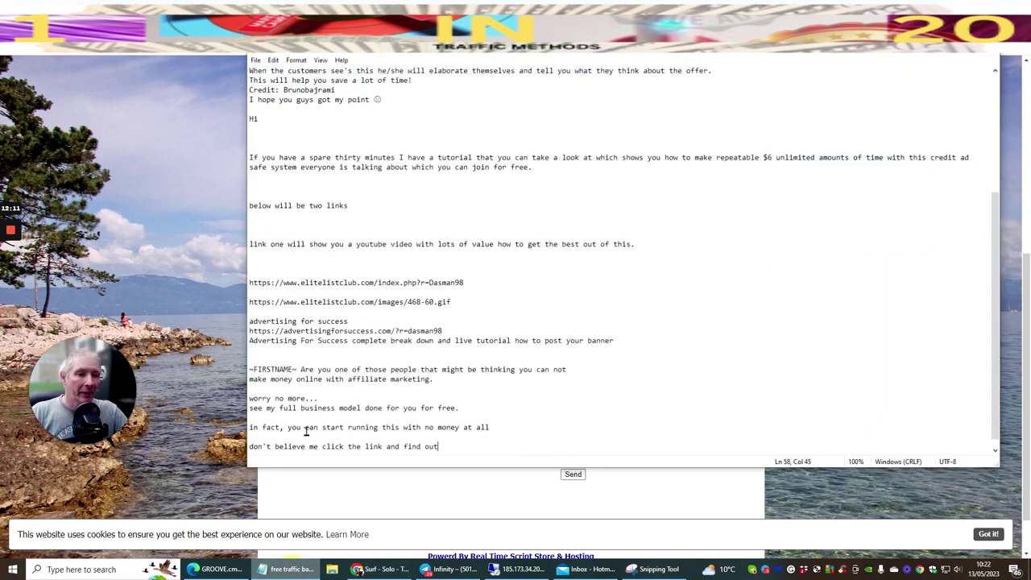
scroll(435, 251, "down", 1)
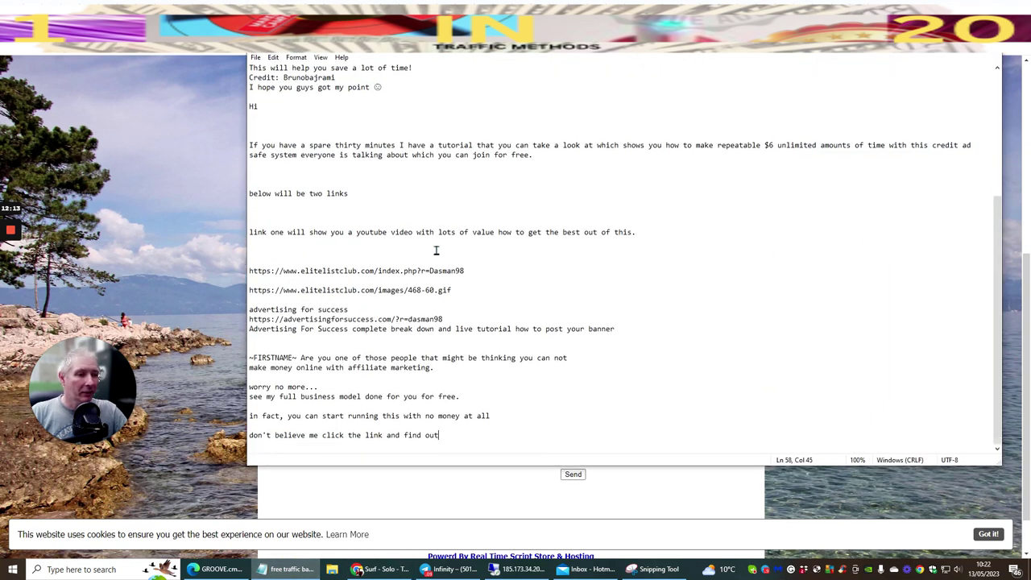
left_click_drag(249, 357, 529, 435)
right_click(403, 367)
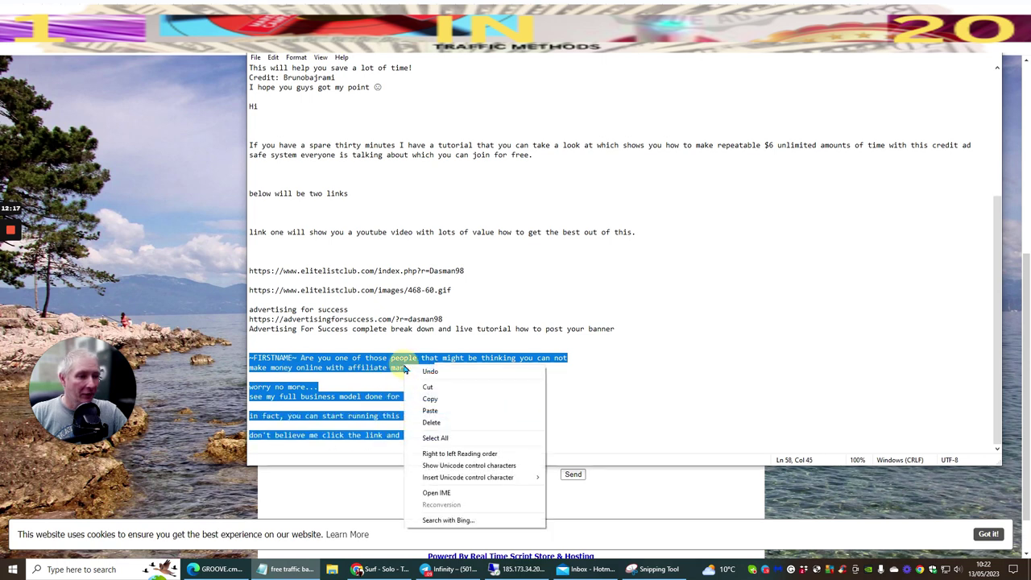
left_click(419, 397)
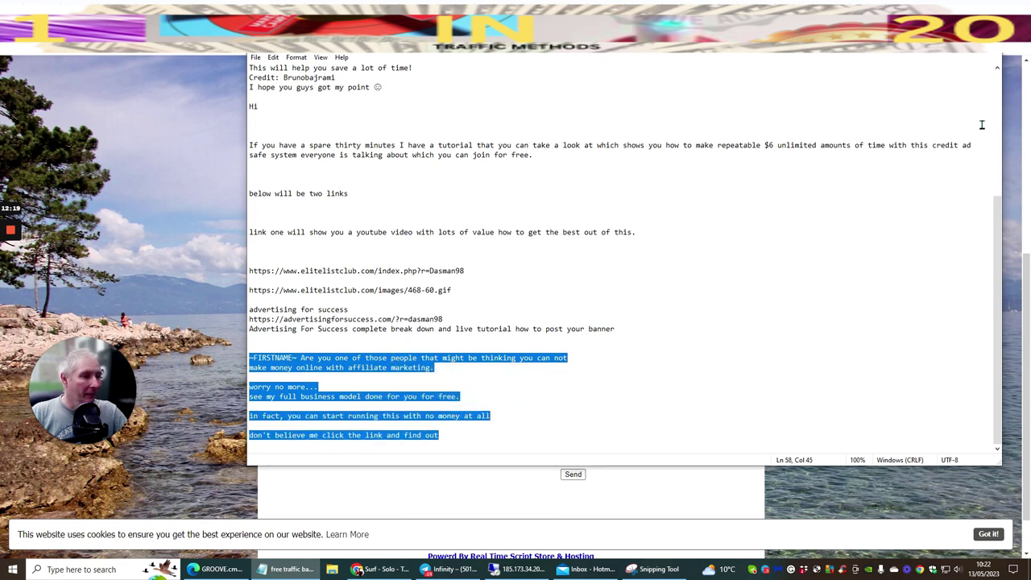
- Paste the ad text into the solo ad's Message Body and go to the Pretty Links page
left_click(952, 50)
right_click(498, 307)
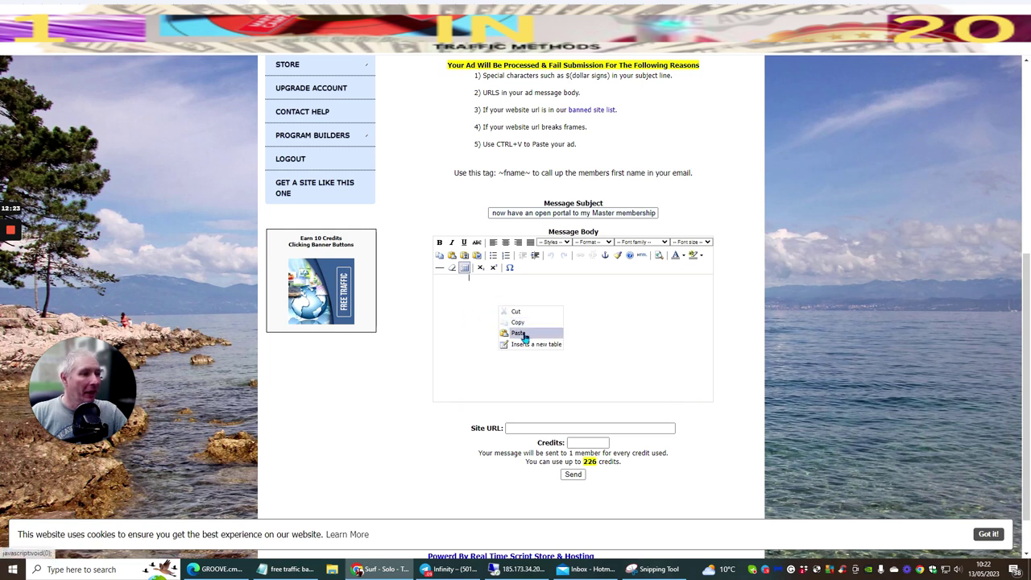
left_click(520, 333)
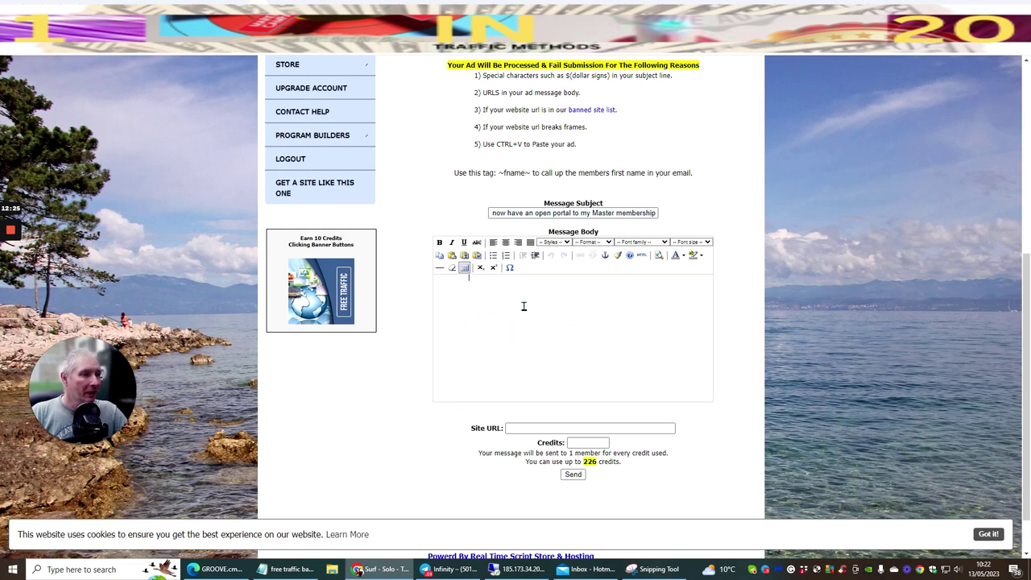
key("ctrl+v")
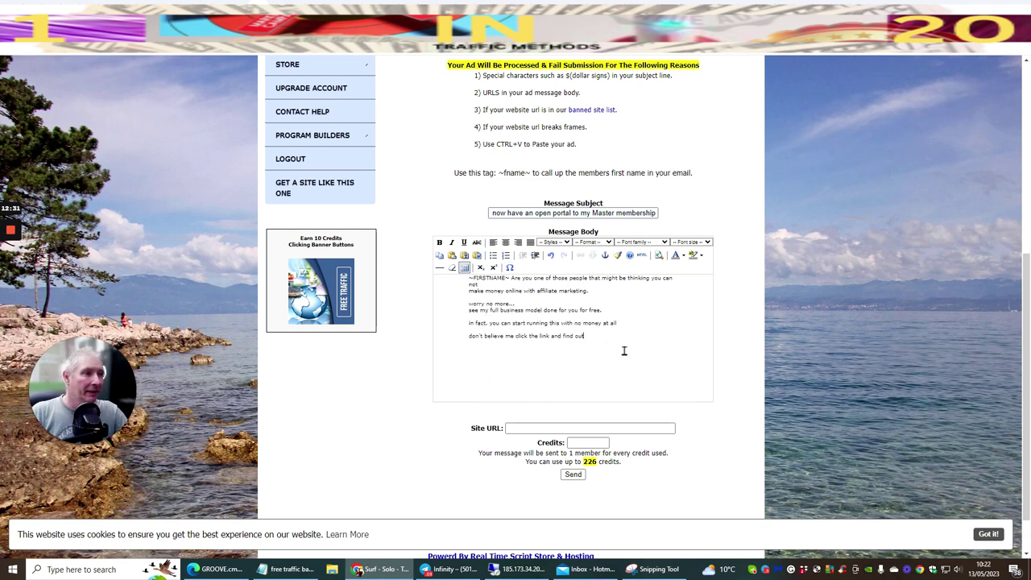
left_click(518, 428)
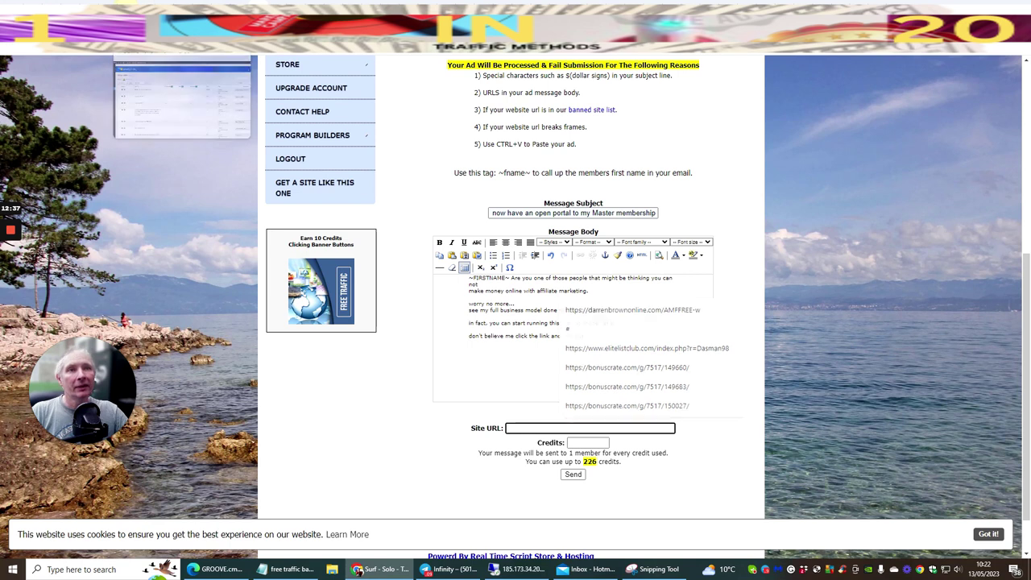
key("ctrl+Tab")
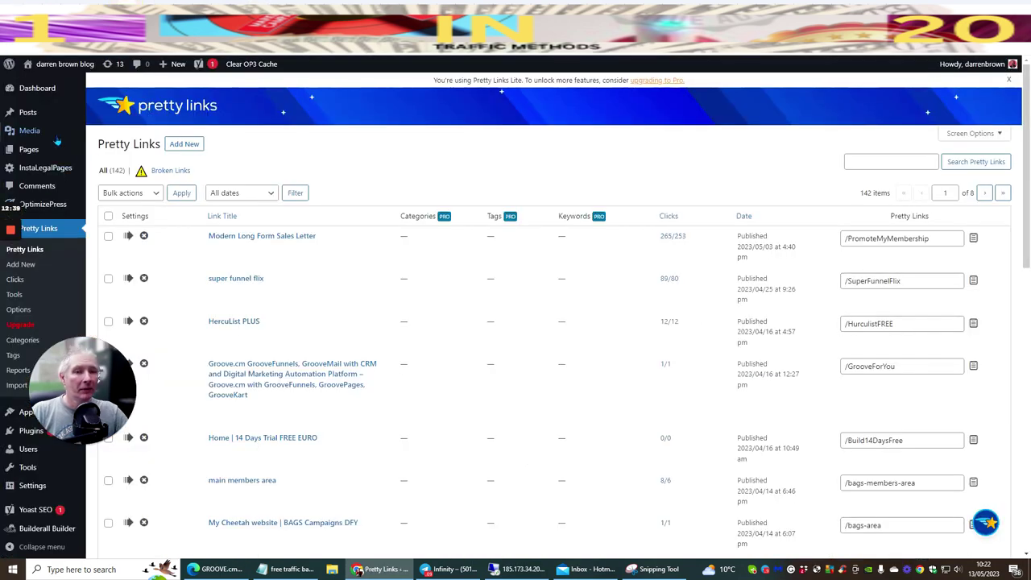
- Copy the /PromoteMyMembership pretty link and return to the 50000freevisitors.biz tab
mouse_move(9, 229)
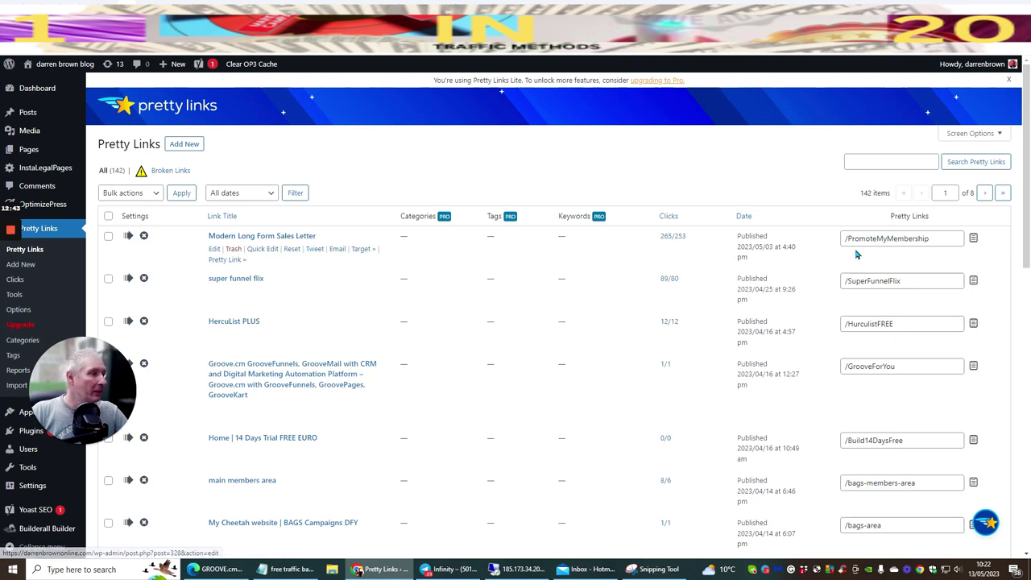
left_click(974, 241)
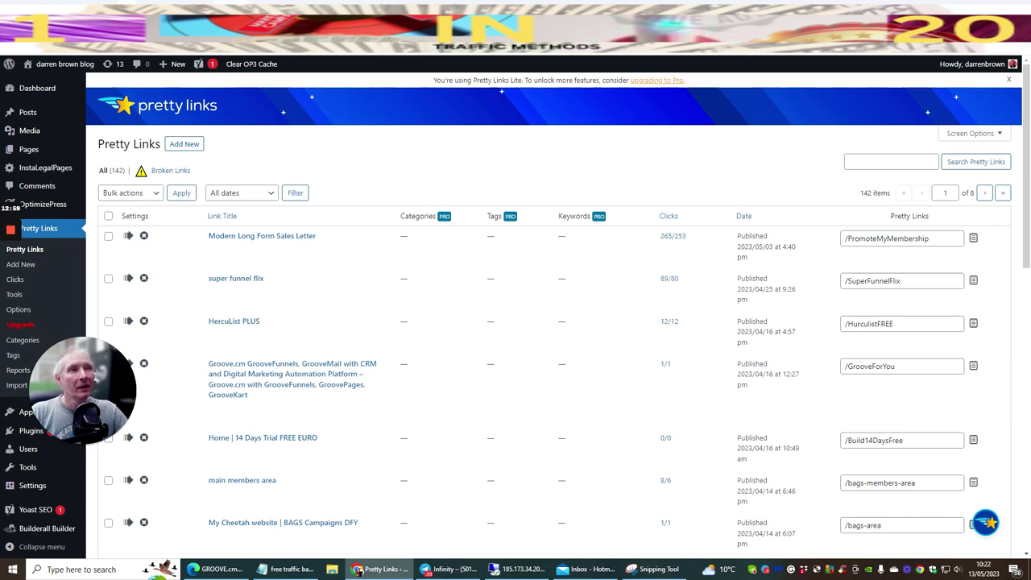
key("ctrl+Tab")
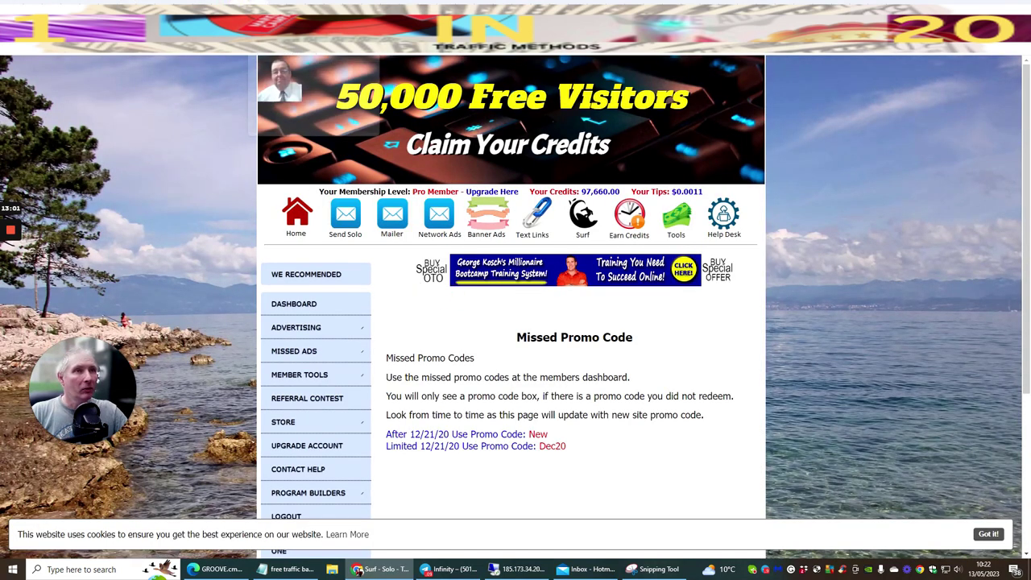
- Paste the PromoteMyMembership pretty link into the Site URL field as plain text
key("ctrl+Tab")
left_click(527, 426)
right_click(528, 428)
left_click(554, 337)
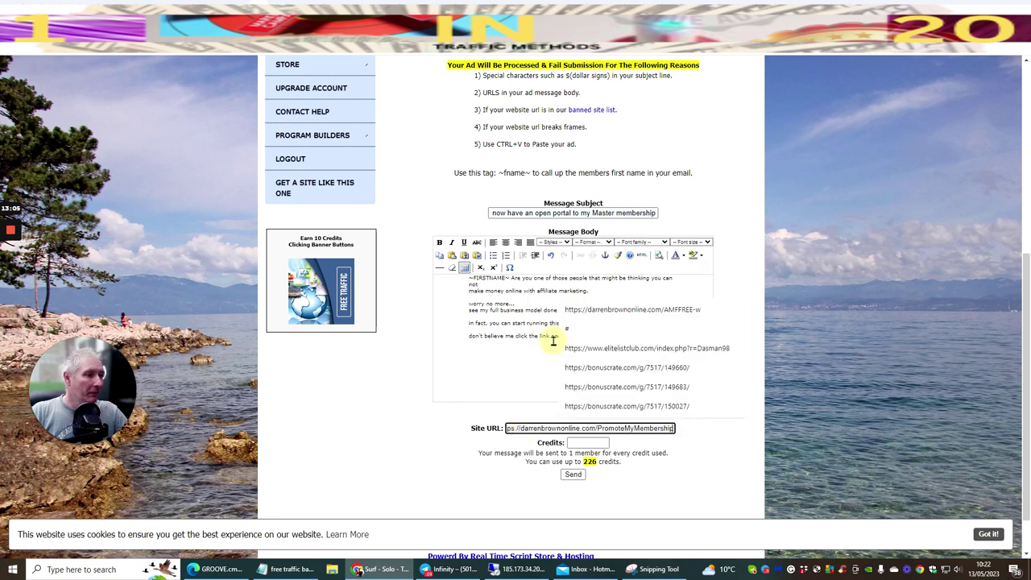
- Set Credits to 226 and submit the solo mailing
left_click(577, 442)
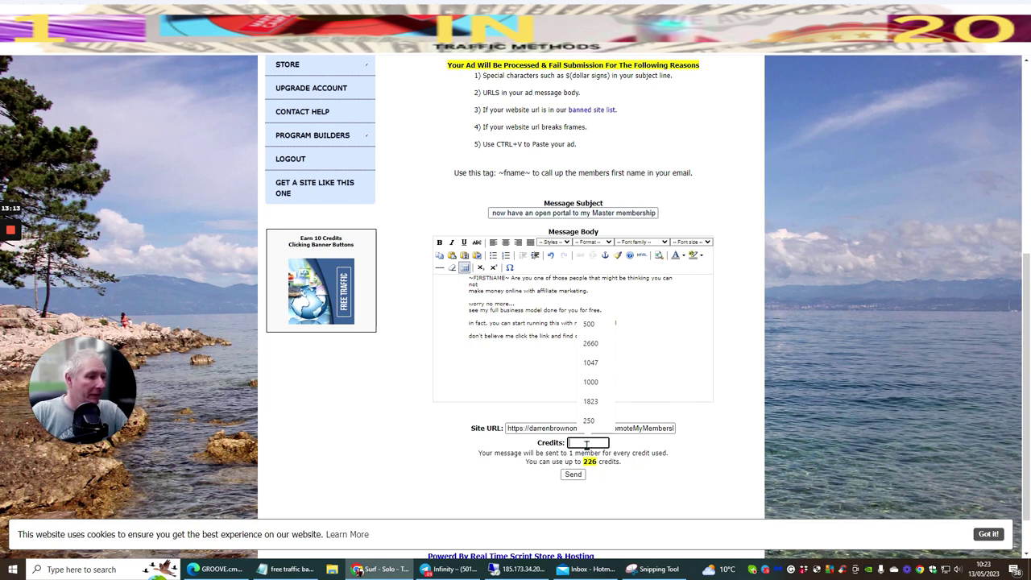
type("226")
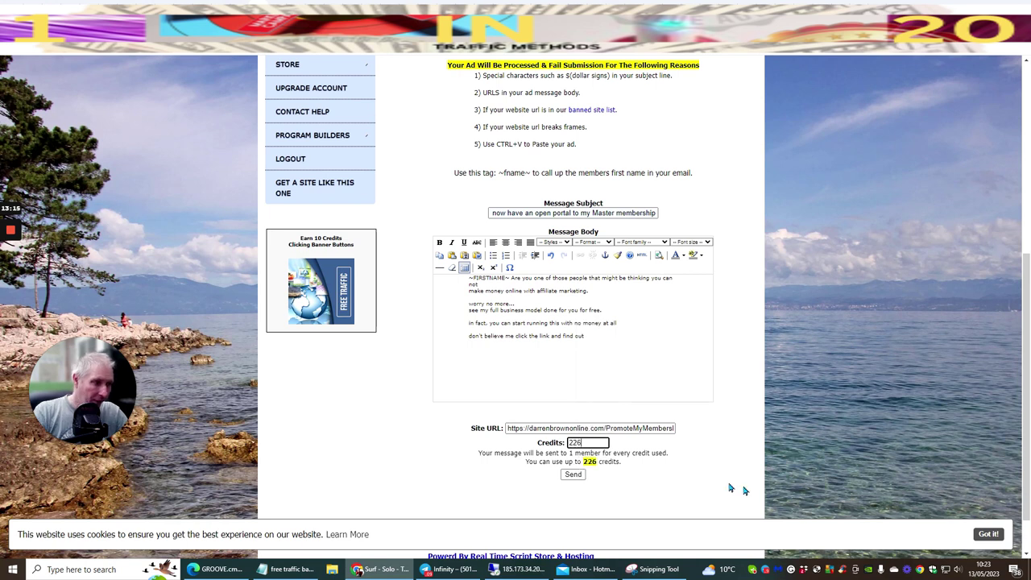
left_click(683, 479)
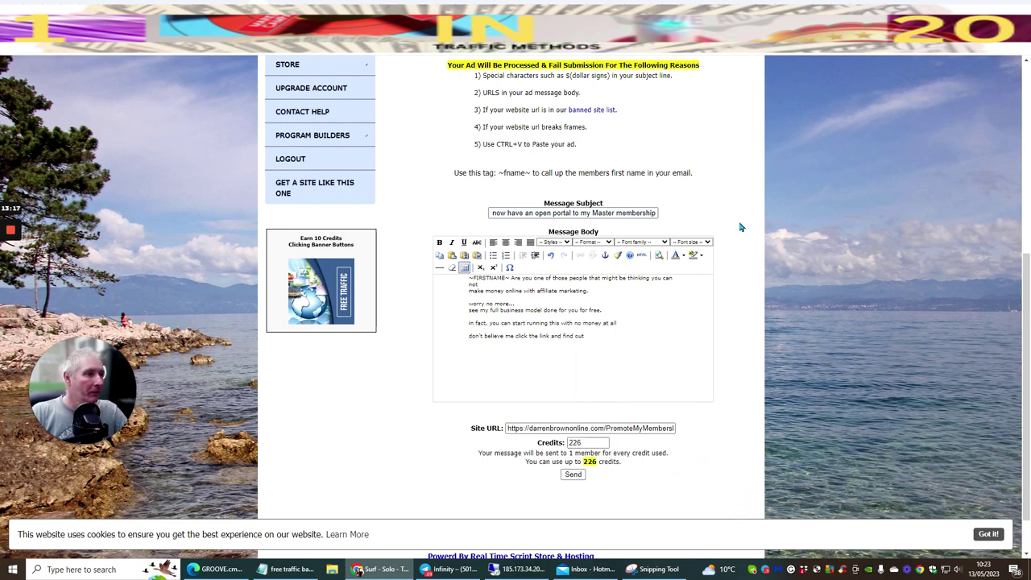
scroll(730, 206, "up", 1)
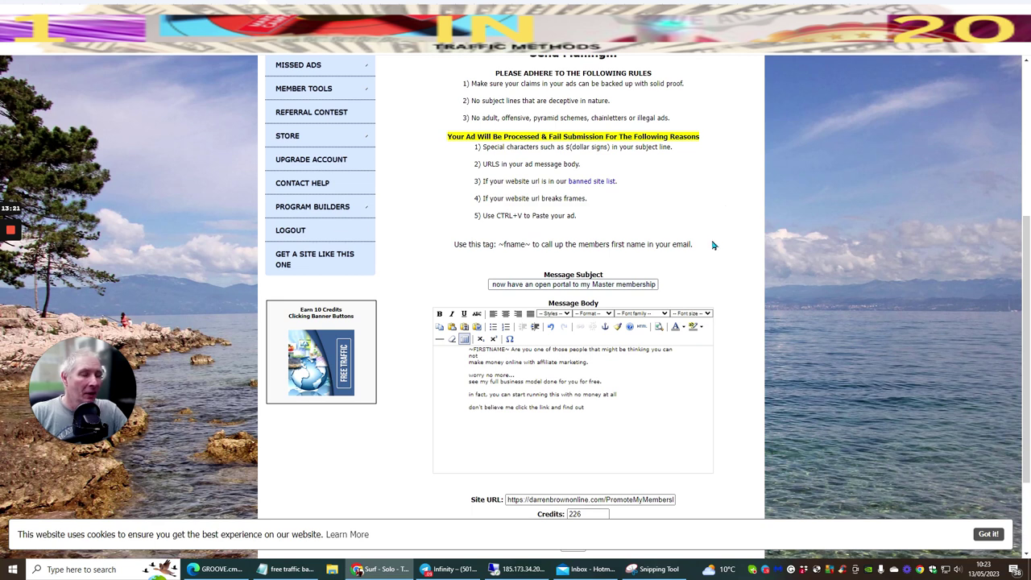
scroll(713, 245, "up", 2)
scroll(713, 245, "down", 4)
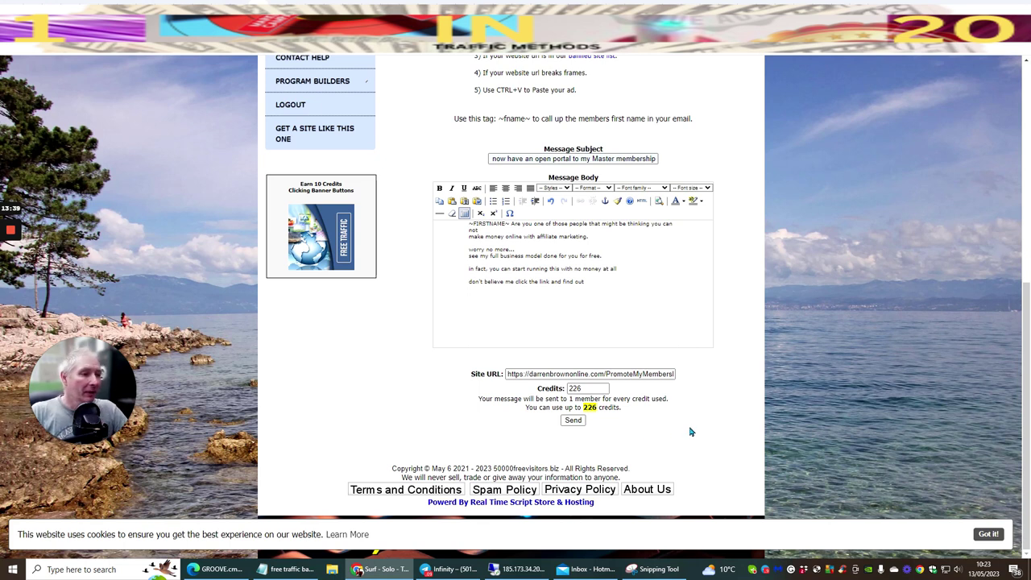
left_click(570, 421)
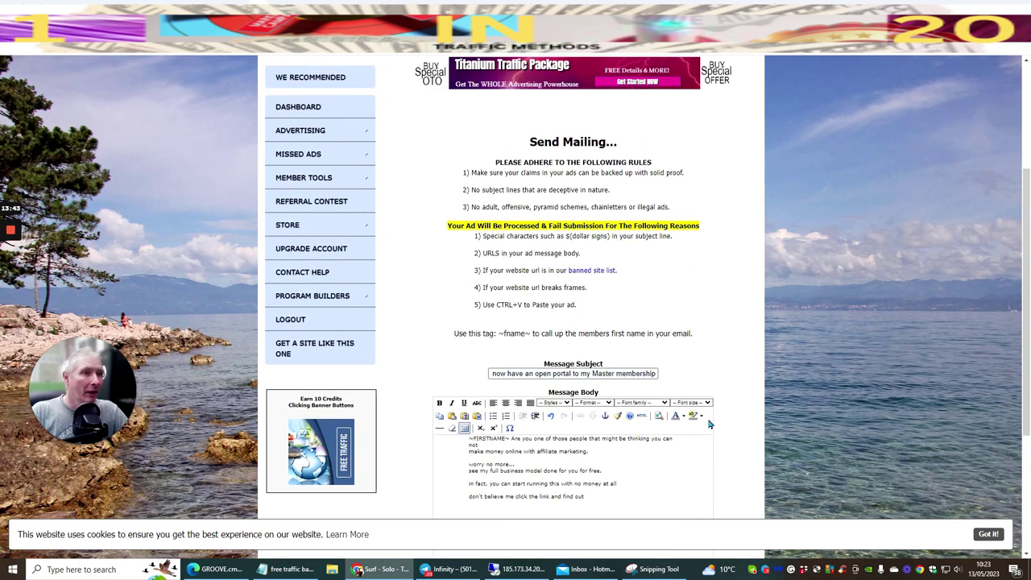
scroll(709, 423, "down", 1)
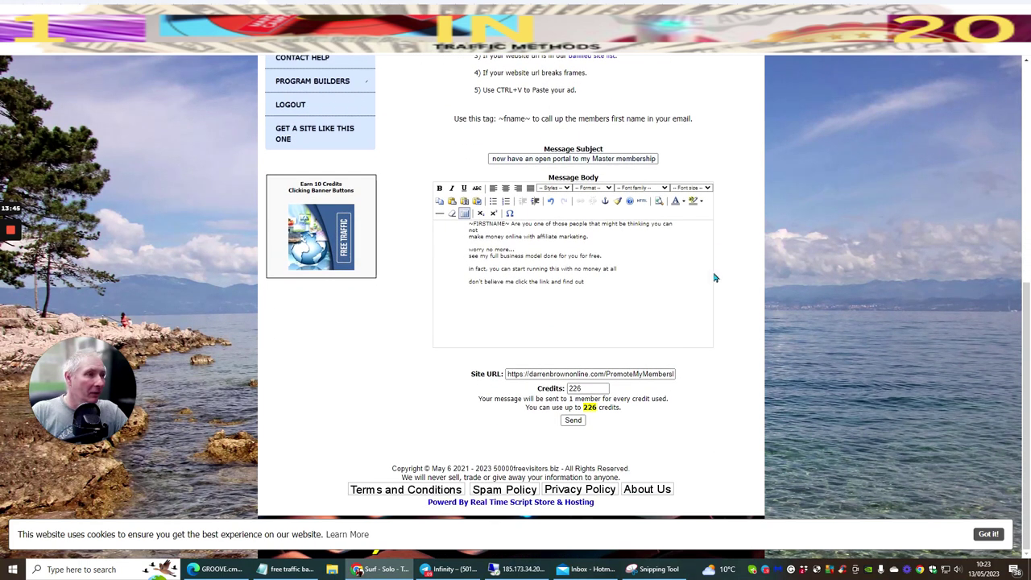
- Send the mailing and review the confirmation that it is approved and queued for delivery within the hour
left_click(573, 419)
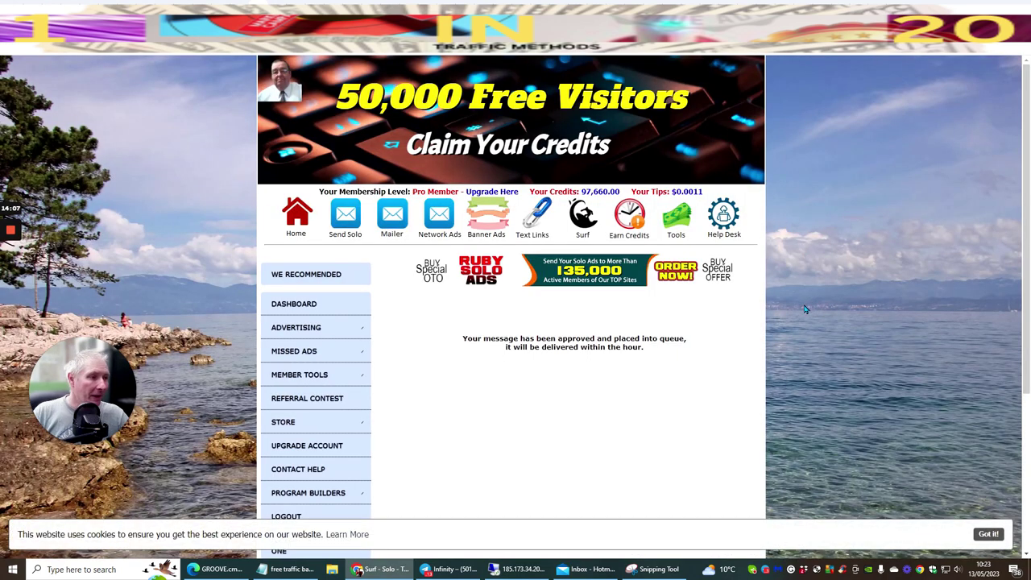
scroll(807, 273, "down", 3)
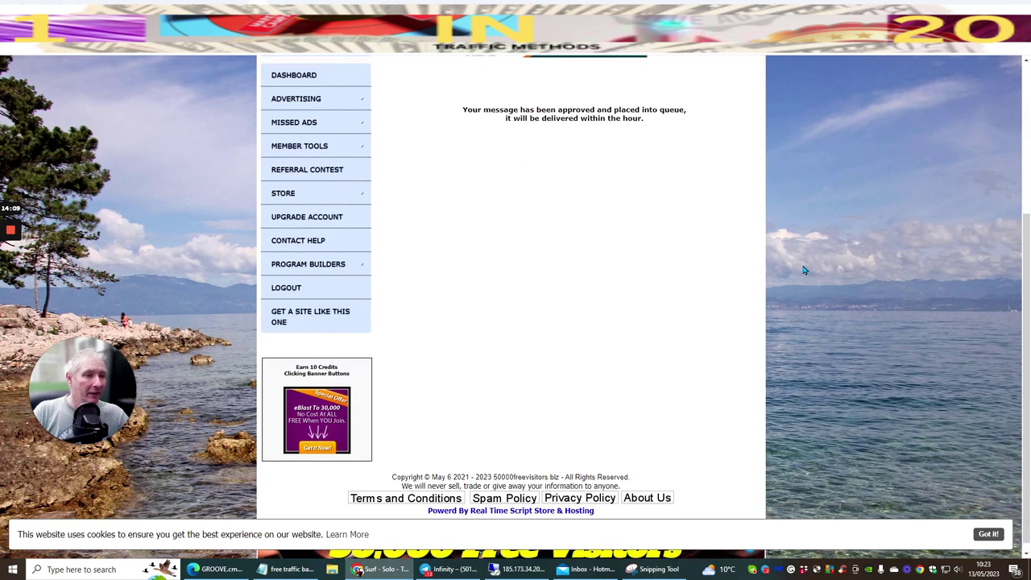
scroll(805, 270, "up", 2)
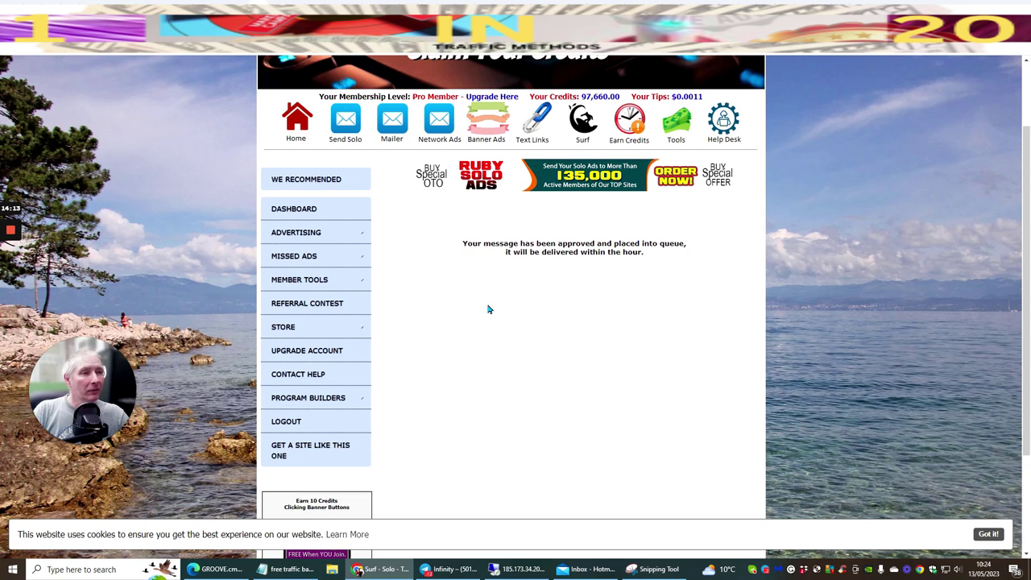
scroll(520, 327, "up", 1)
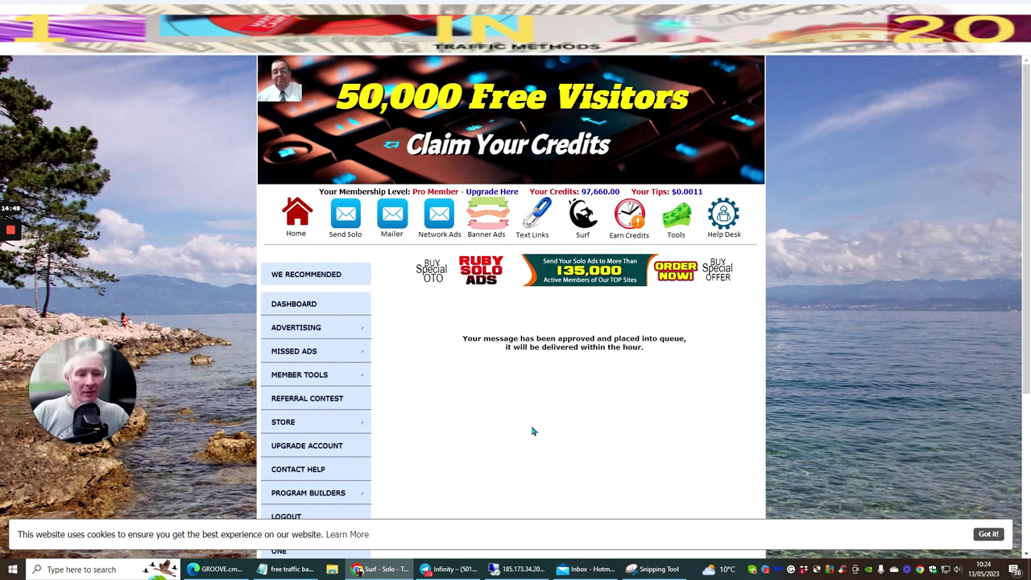
mouse_move(11, 232)
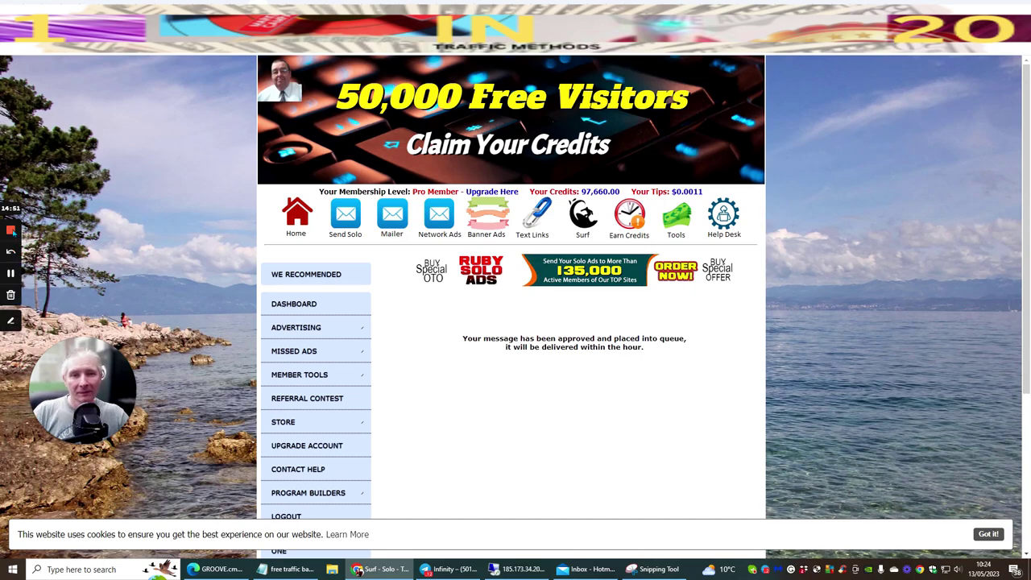